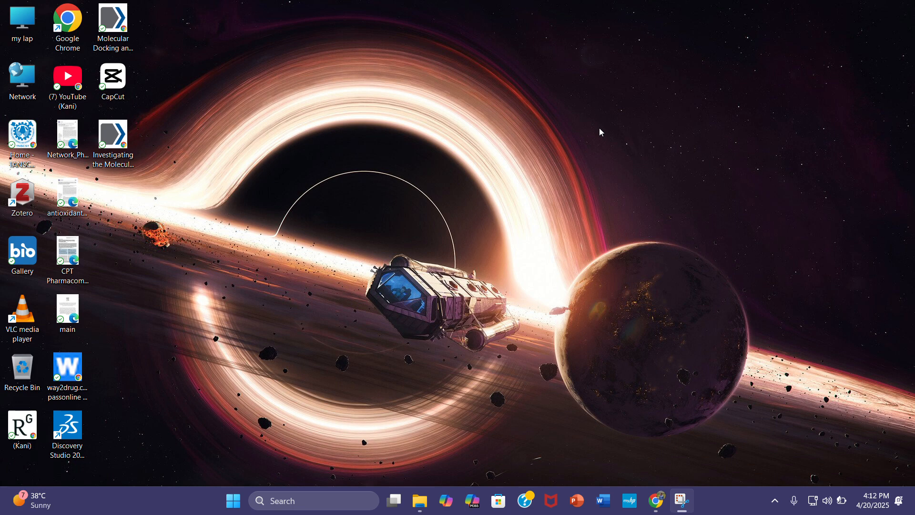
Switch to Chrome and review the SwissDock form's sections for submitting a ligand, submitting a target and defining the search space
{"action": "left_click", "coordinate": [663, 506]}
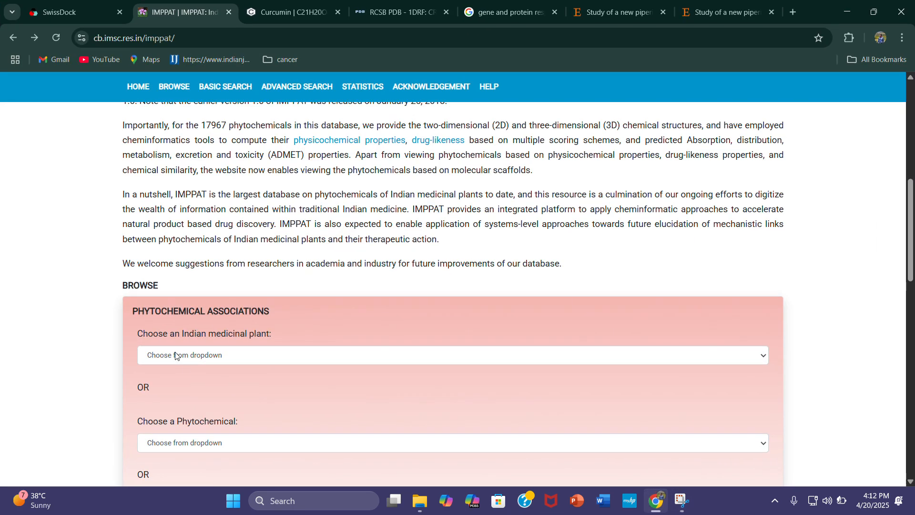
{"action": "left_click", "coordinate": [71, 9]}
{"action": "scroll", "coordinate": [415, 276], "scroll_direction": "up", "scroll_amount": 2}
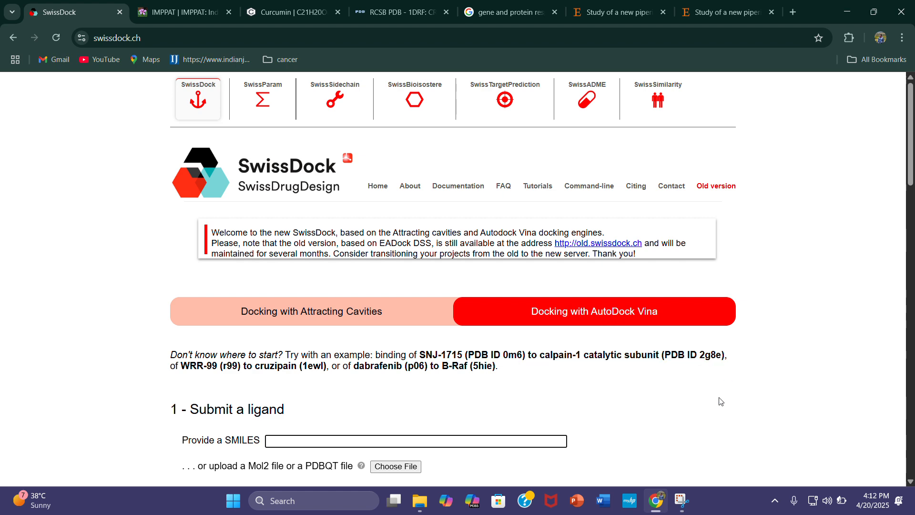
{"action": "scroll", "coordinate": [573, 395], "scroll_direction": "down", "scroll_amount": 5}
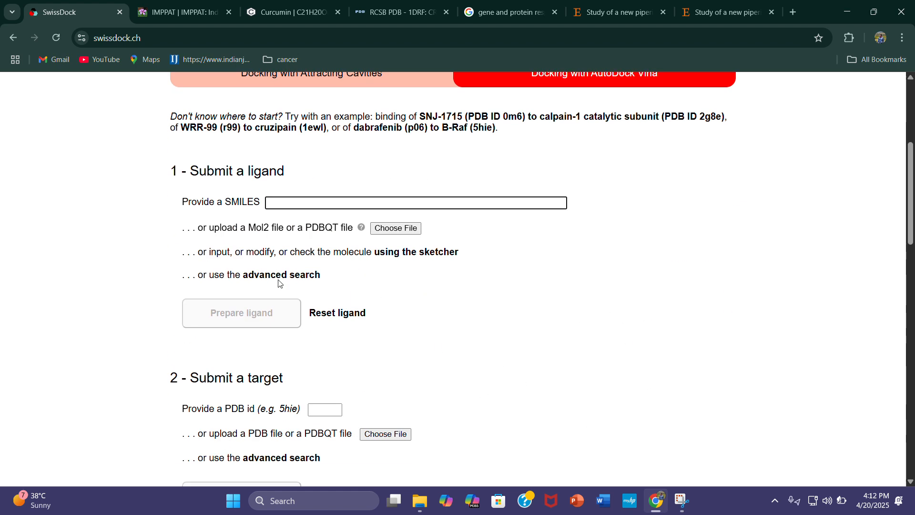
{"action": "scroll", "coordinate": [395, 404], "scroll_direction": "down", "scroll_amount": 1}
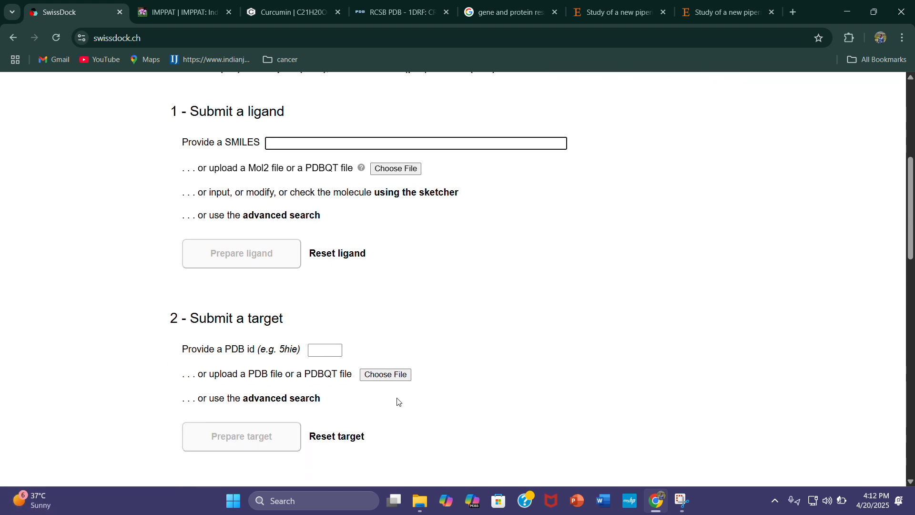
{"action": "scroll", "coordinate": [405, 403], "scroll_direction": "down", "scroll_amount": 4}
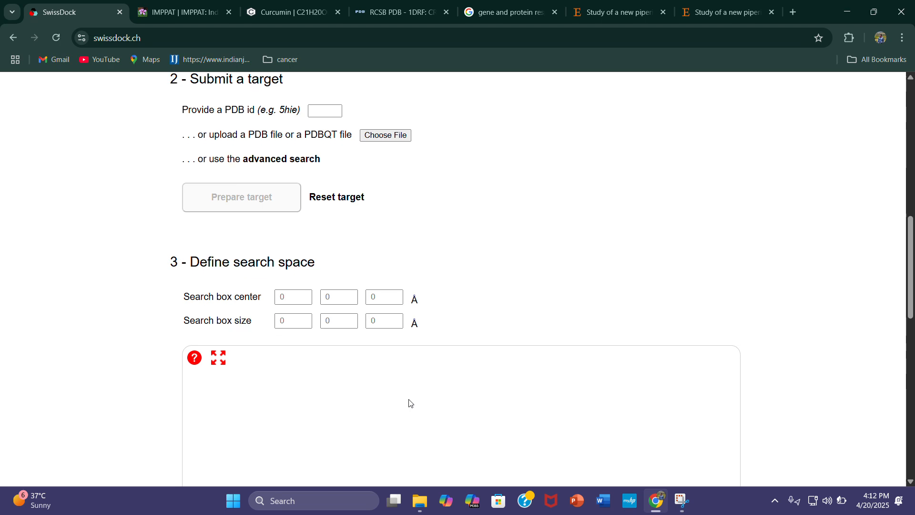
{"action": "scroll", "coordinate": [409, 402], "scroll_direction": "down", "scroll_amount": 4}
{"action": "scroll", "coordinate": [432, 405], "scroll_direction": "up", "scroll_amount": 6}
{"action": "scroll", "coordinate": [529, 339], "scroll_direction": "up", "scroll_amount": 8}
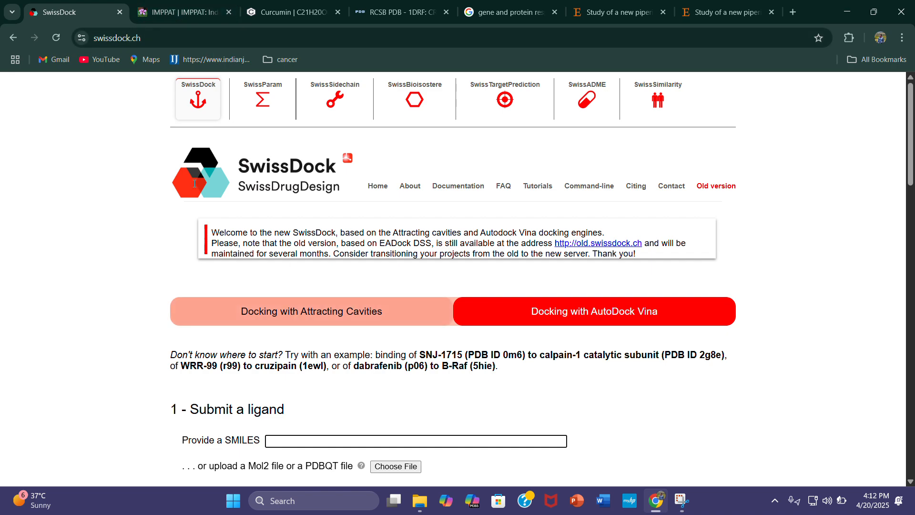
Switch to the IMPPAT site and reload its home page
{"action": "left_click", "coordinate": [173, 13]}
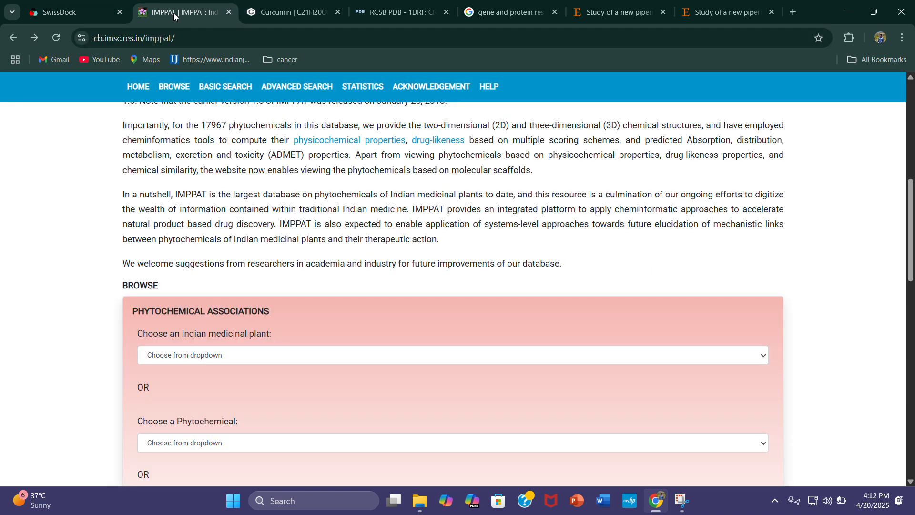
{"action": "scroll", "coordinate": [319, 296], "scroll_direction": "up", "scroll_amount": 8}
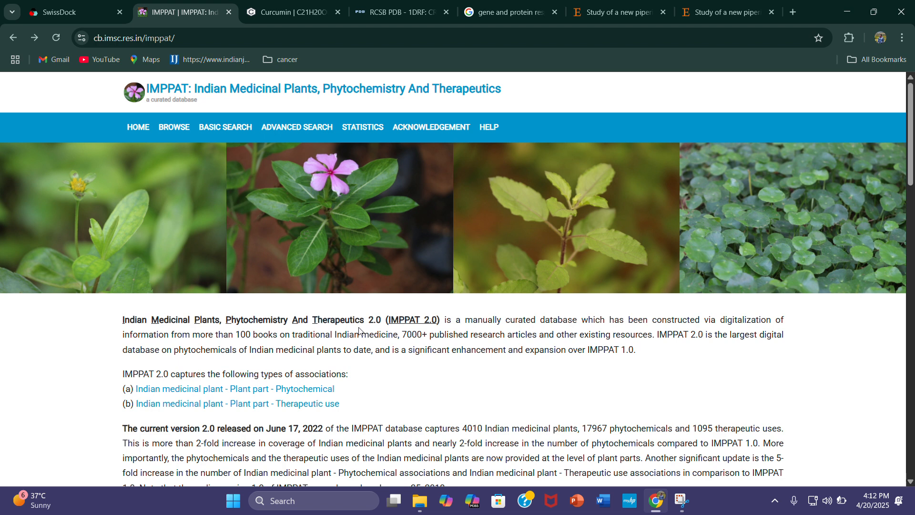
{"action": "left_click", "coordinate": [56, 37]}
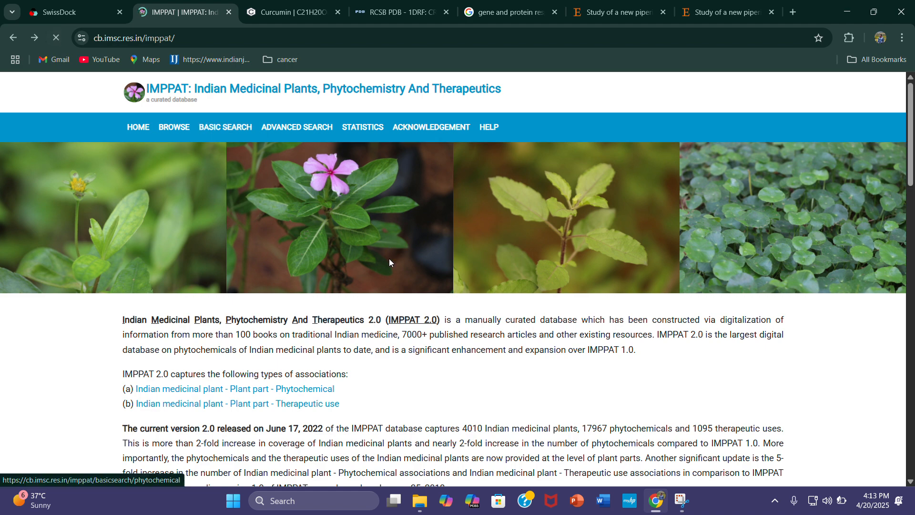
Choose Aloe vera as the Indian medicinal plant under Phytochemical Associations
{"action": "scroll", "coordinate": [395, 261], "scroll_direction": "down", "scroll_amount": 10}
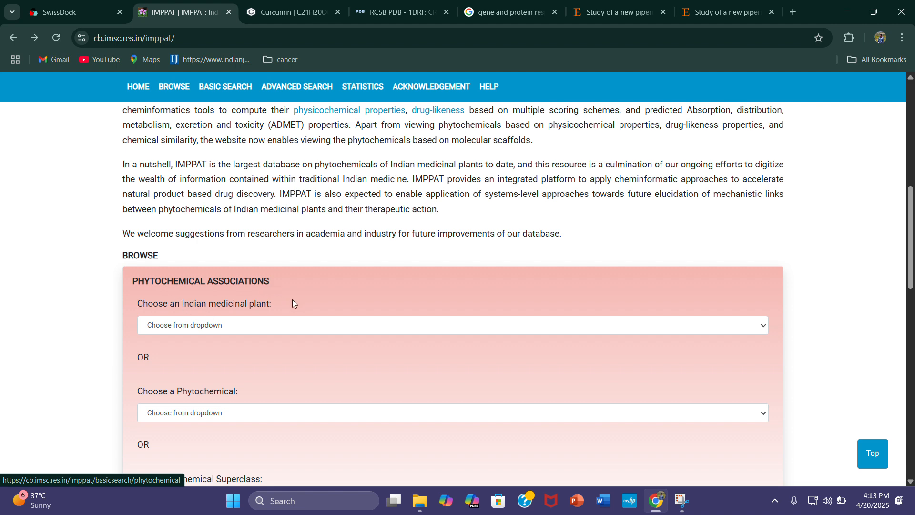
{"action": "scroll", "coordinate": [317, 271], "scroll_direction": "down", "scroll_amount": 2}
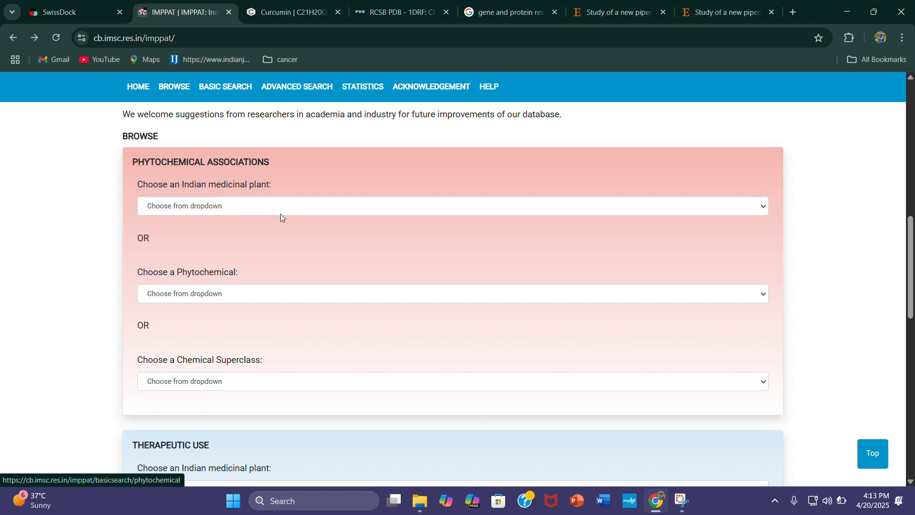
{"action": "left_click", "coordinate": [315, 209]}
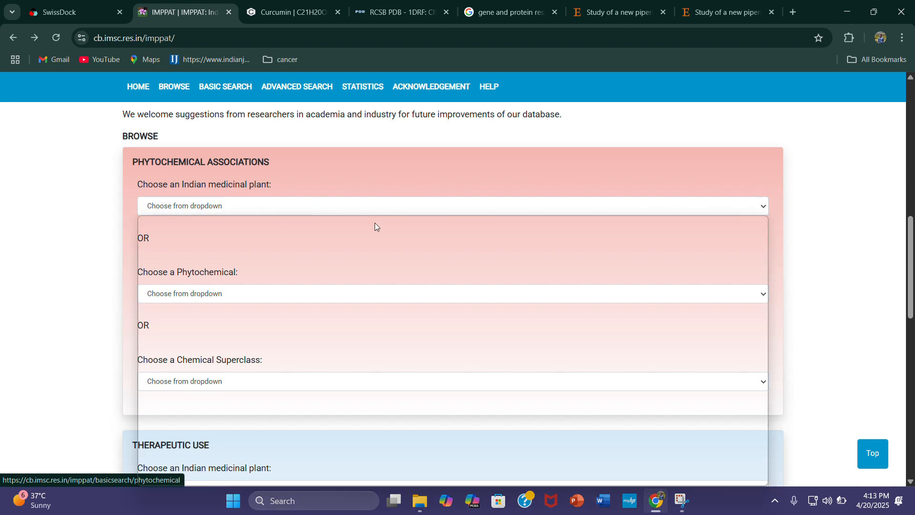
{"action": "scroll", "coordinate": [385, 269], "scroll_direction": "down", "scroll_amount": 5}
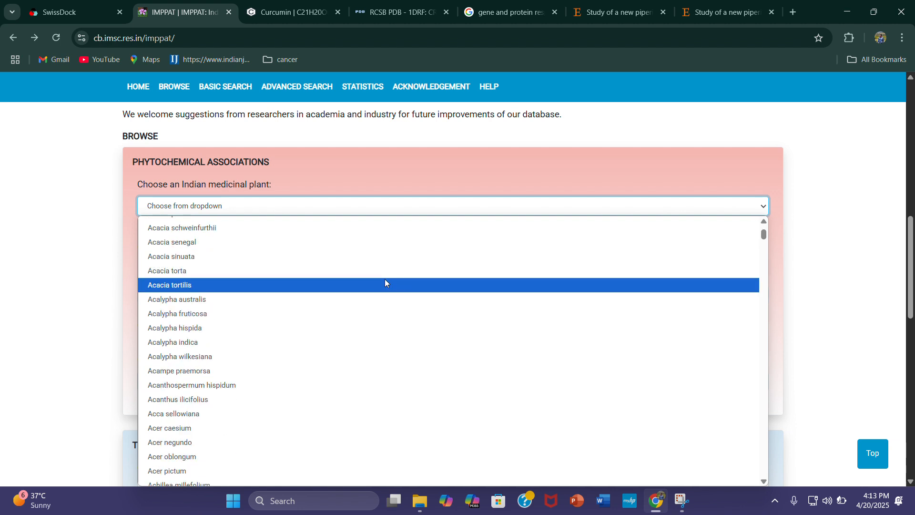
{"action": "scroll", "coordinate": [385, 282], "scroll_direction": "down", "scroll_amount": 10}
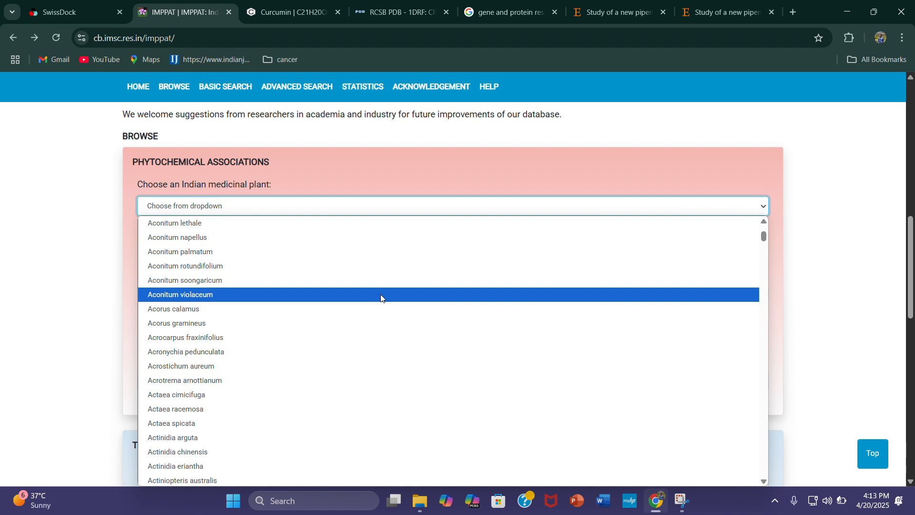
{"action": "scroll", "coordinate": [387, 295], "scroll_direction": "down", "scroll_amount": 10}
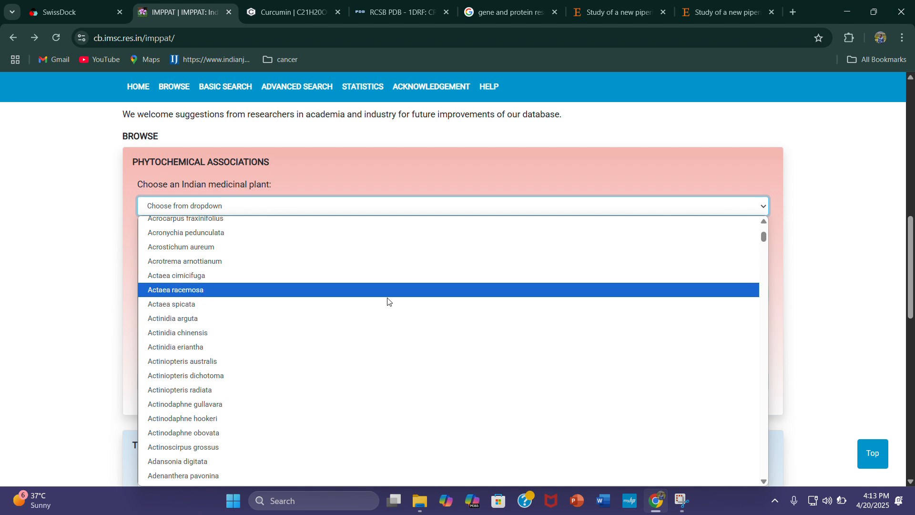
{"action": "scroll", "coordinate": [379, 343], "scroll_direction": "down", "scroll_amount": 6}
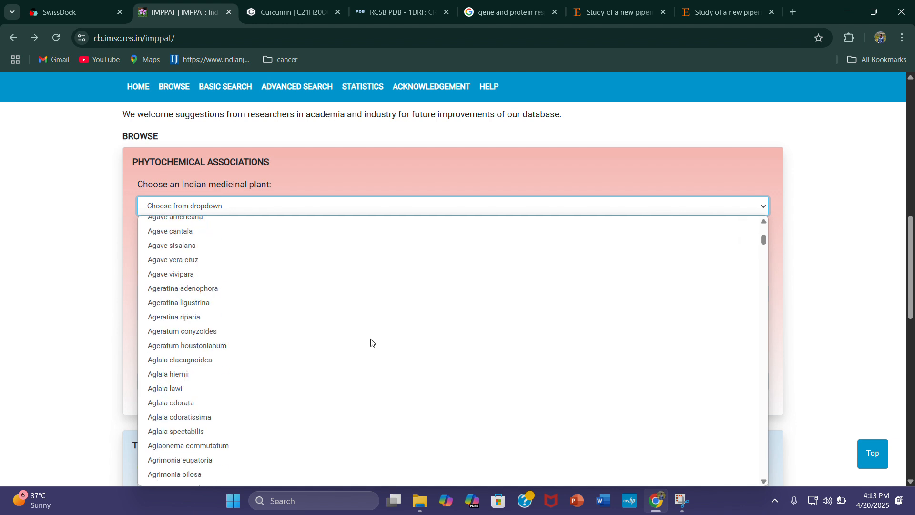
{"action": "scroll", "coordinate": [373, 342], "scroll_direction": "down", "scroll_amount": 10}
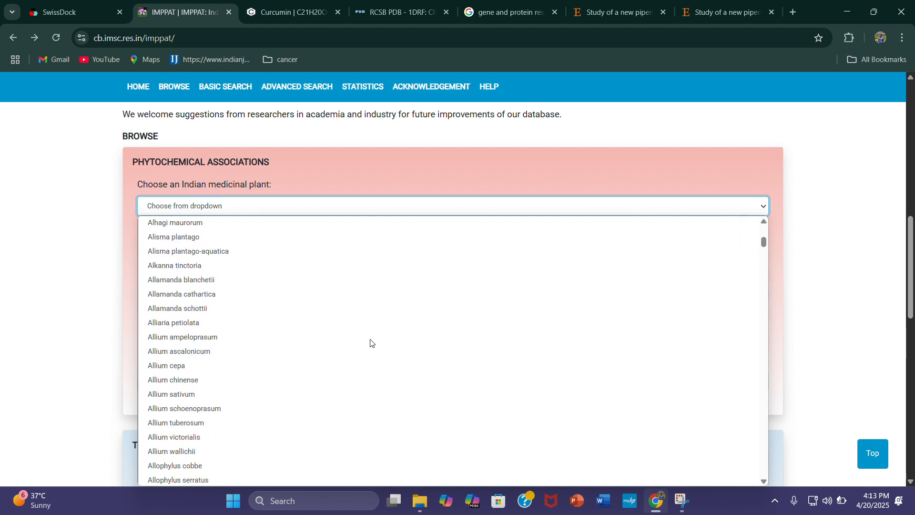
{"action": "scroll", "coordinate": [371, 342], "scroll_direction": "down", "scroll_amount": 3}
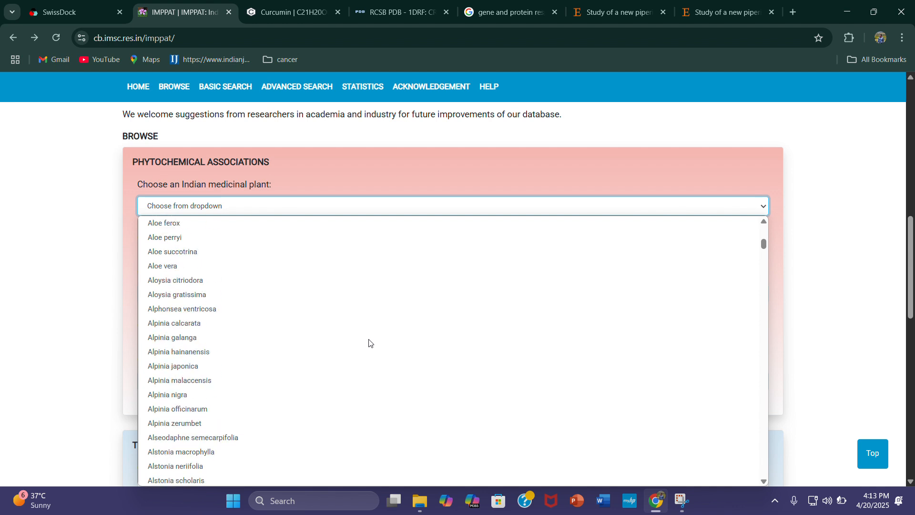
{"action": "left_click", "coordinate": [281, 266]}
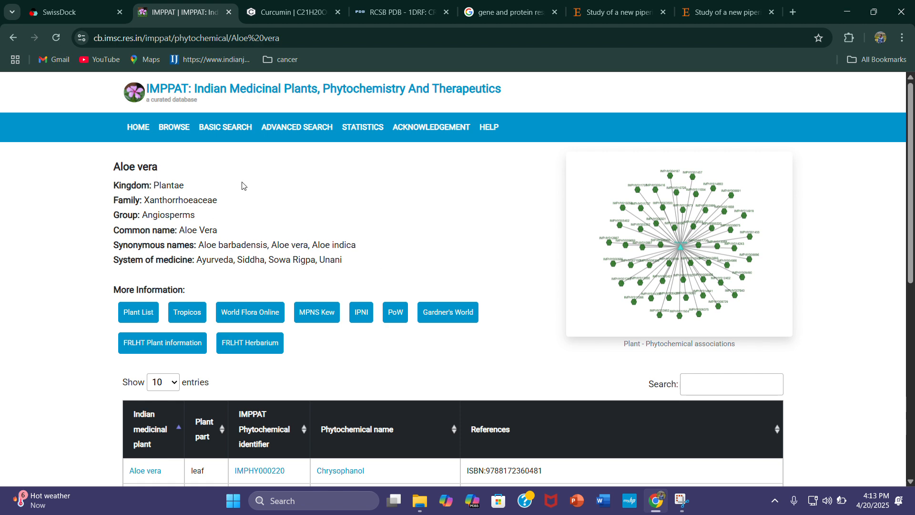
Examine the table of Aloe vera phytochemicals with their plant parts, identifiers and references
{"action": "scroll", "coordinate": [511, 267], "scroll_direction": "down", "scroll_amount": 3}
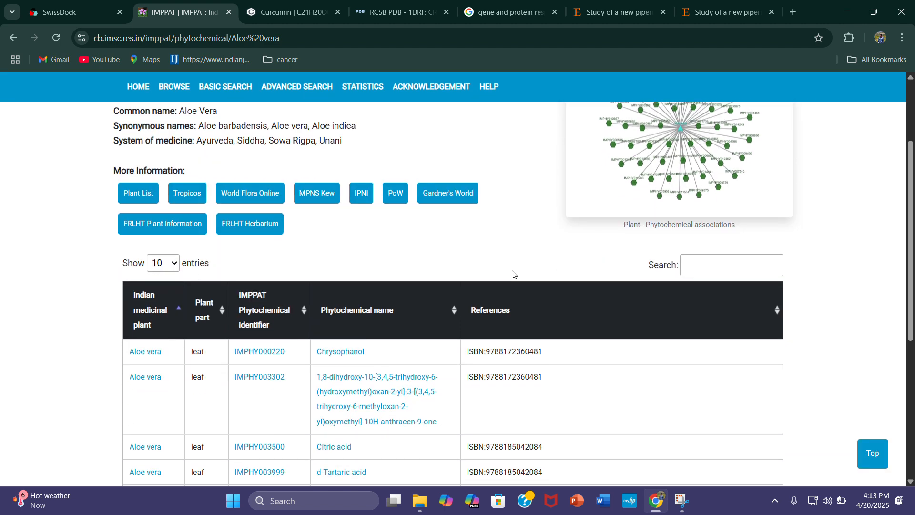
{"action": "scroll", "coordinate": [414, 281], "scroll_direction": "down", "scroll_amount": 1}
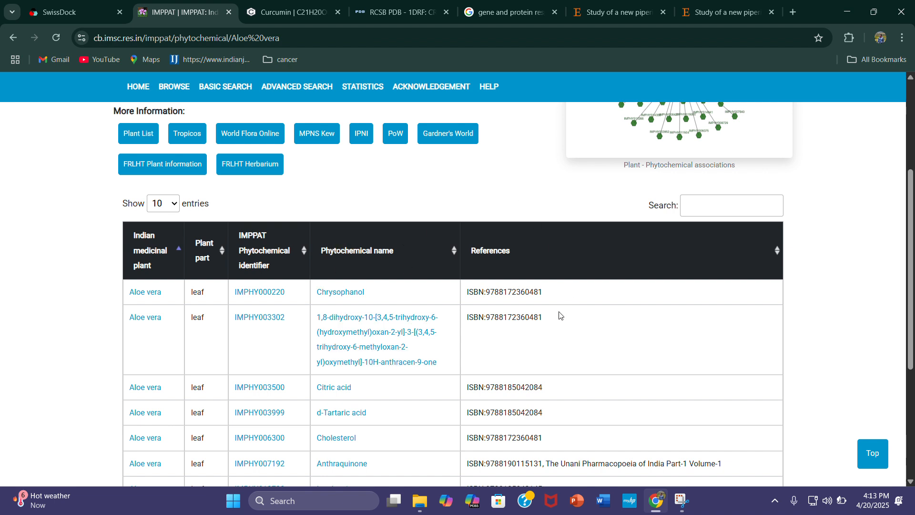
{"action": "scroll", "coordinate": [536, 335], "scroll_direction": "down", "scroll_amount": 3}
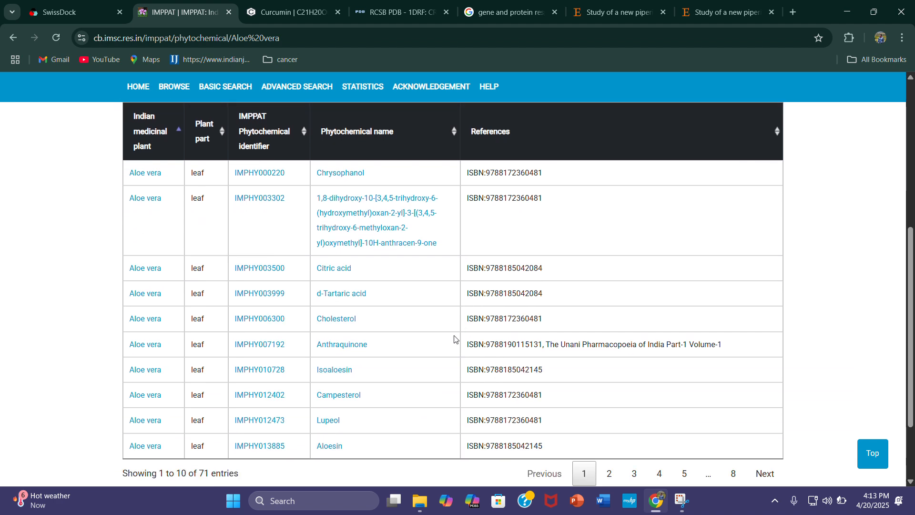
{"action": "scroll", "coordinate": [414, 256], "scroll_direction": "down", "scroll_amount": 1}
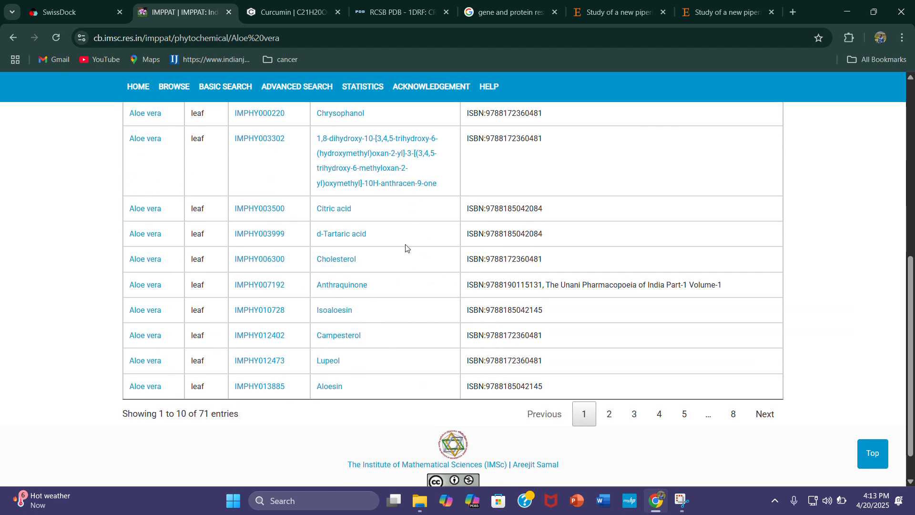
{"action": "scroll", "coordinate": [351, 408], "scroll_direction": "up", "scroll_amount": 1}
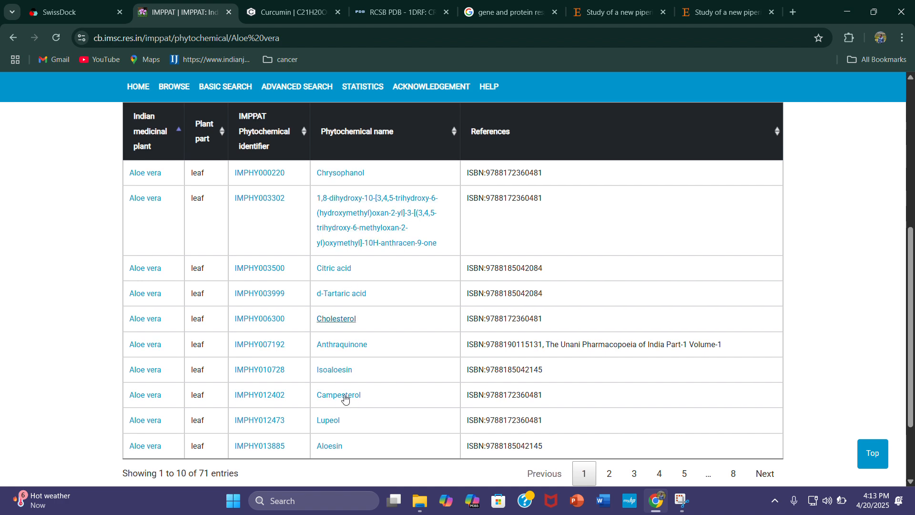
{"action": "scroll", "coordinate": [549, 371], "scroll_direction": "down", "scroll_amount": 2}
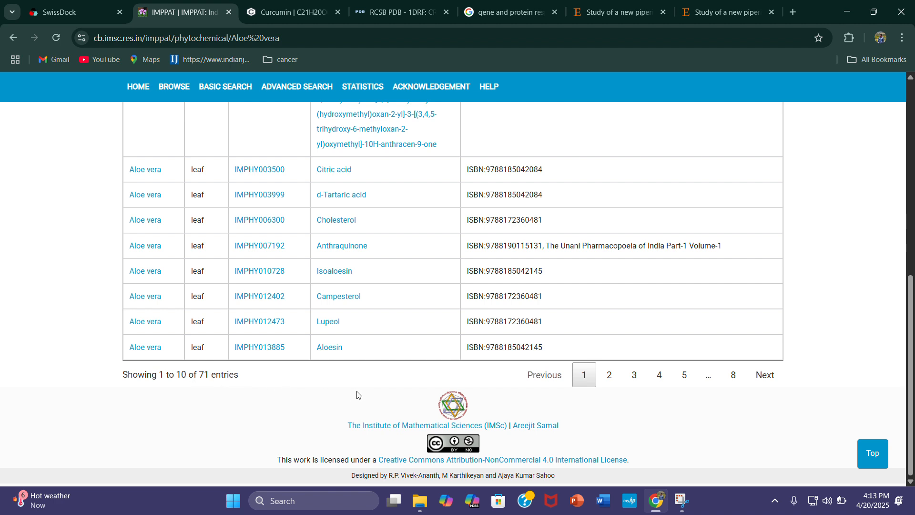
{"action": "scroll", "coordinate": [424, 423], "scroll_direction": "up", "scroll_amount": 1}
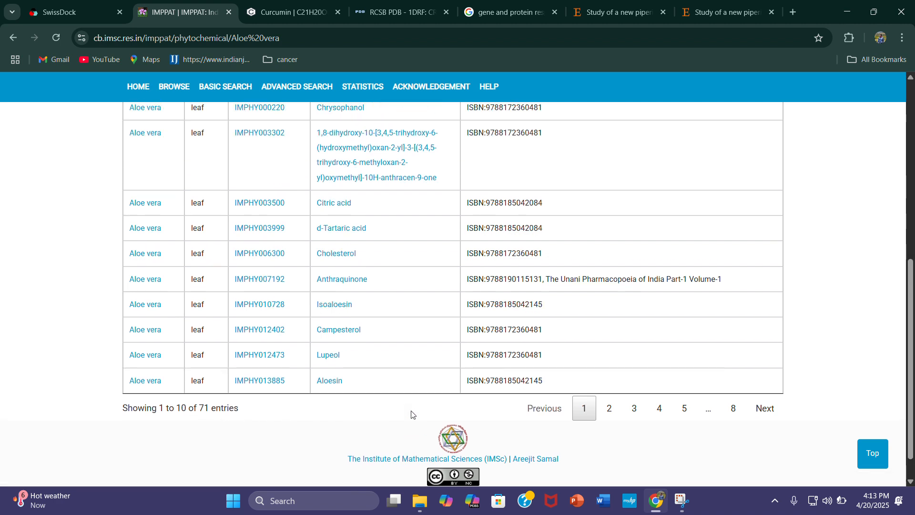
{"action": "scroll", "coordinate": [412, 408], "scroll_direction": "up", "scroll_amount": 1}
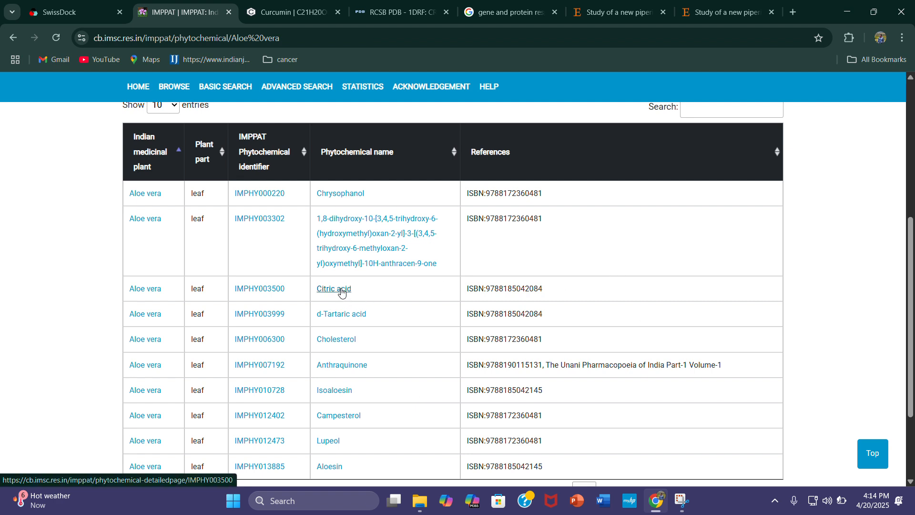
Open the Anthraquinone entry and examine its chemical structure information, classification and structure download options
{"action": "left_click", "coordinate": [344, 366]}
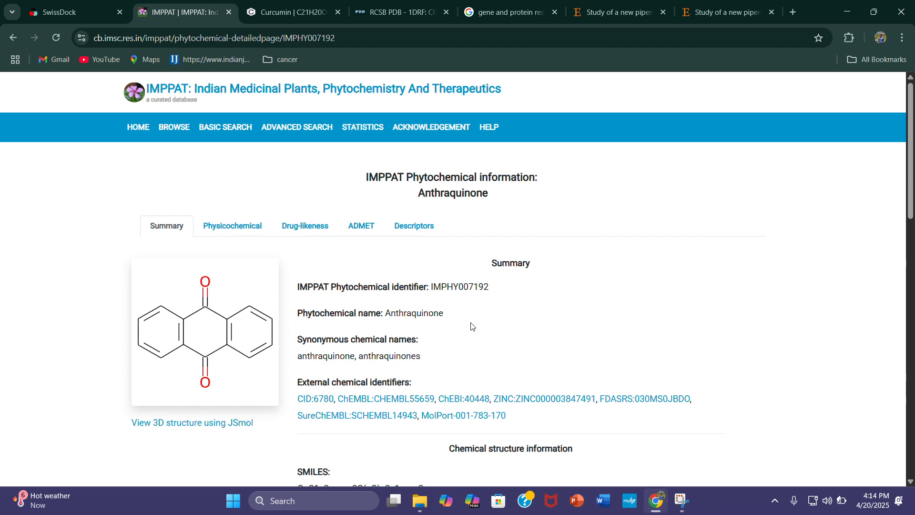
{"action": "scroll", "coordinate": [514, 334], "scroll_direction": "down", "scroll_amount": 6}
{"action": "scroll", "coordinate": [477, 268], "scroll_direction": "up", "scroll_amount": 1}
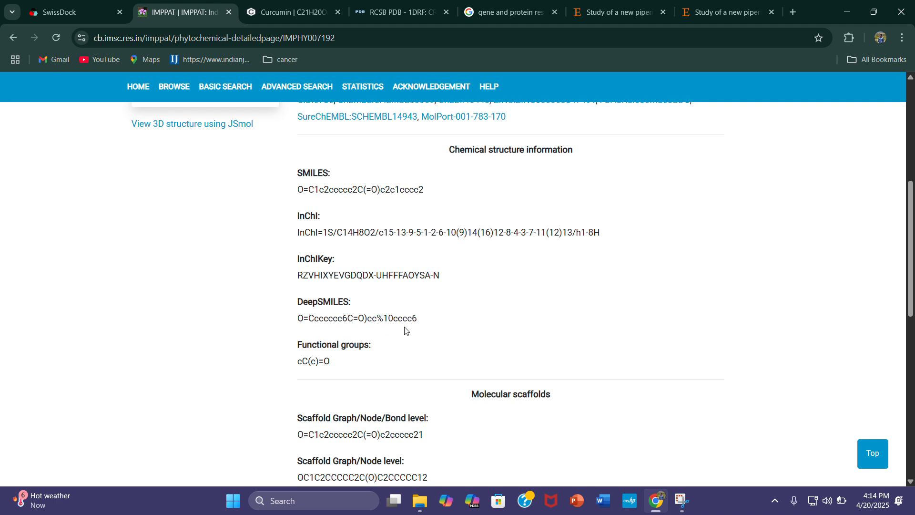
{"action": "scroll", "coordinate": [404, 329], "scroll_direction": "down", "scroll_amount": 2}
{"action": "scroll", "coordinate": [451, 351], "scroll_direction": "down", "scroll_amount": 5}
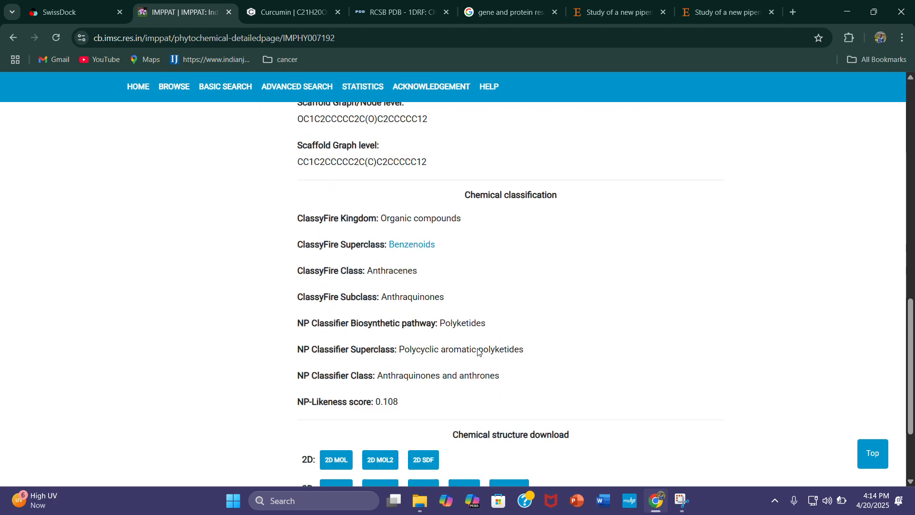
{"action": "scroll", "coordinate": [435, 334], "scroll_direction": "up", "scroll_amount": 8}
{"action": "scroll", "coordinate": [470, 321], "scroll_direction": "up", "scroll_amount": 3}
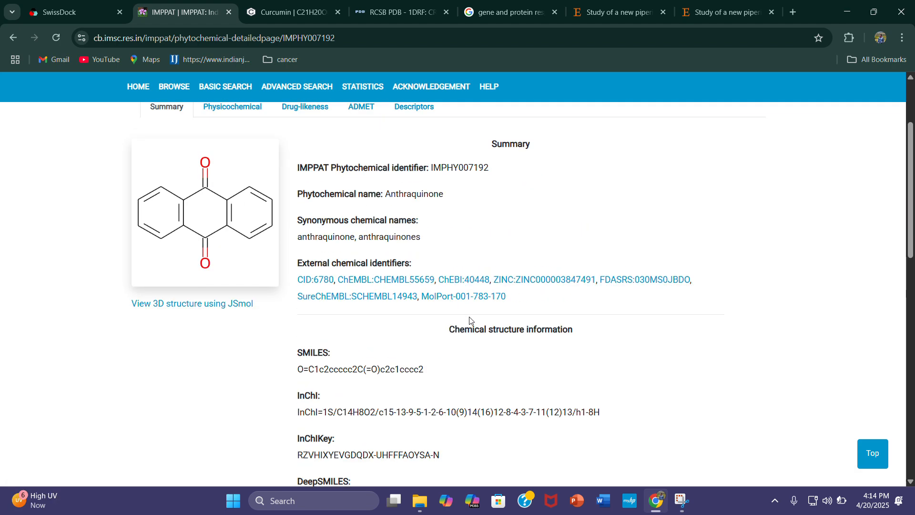
{"action": "scroll", "coordinate": [412, 266], "scroll_direction": "up", "scroll_amount": 3}
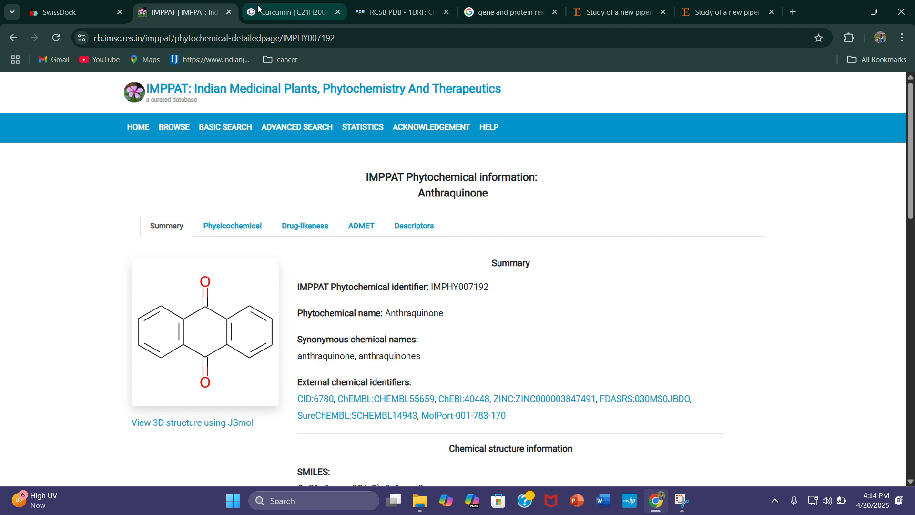
Switch to the PubChem curcumin compound page and return to the curcumin search results
{"action": "left_click", "coordinate": [288, 12]}
{"action": "left_click", "coordinate": [13, 38]}
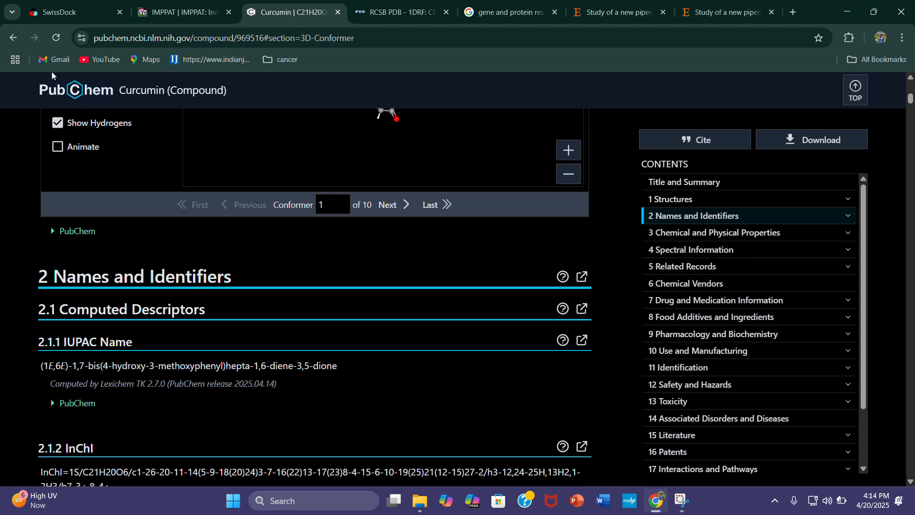
{"action": "left_click", "coordinate": [13, 39]}
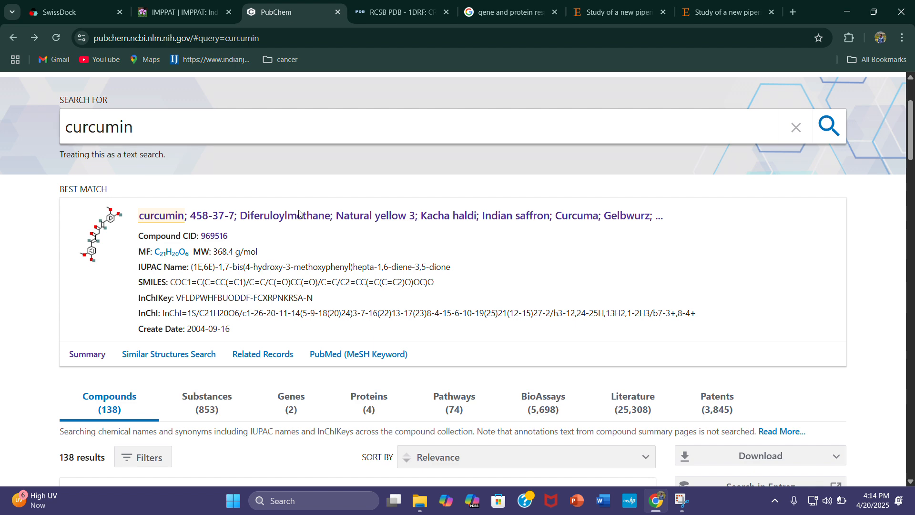
{"action": "scroll", "coordinate": [300, 214], "scroll_direction": "up", "scroll_amount": 3}
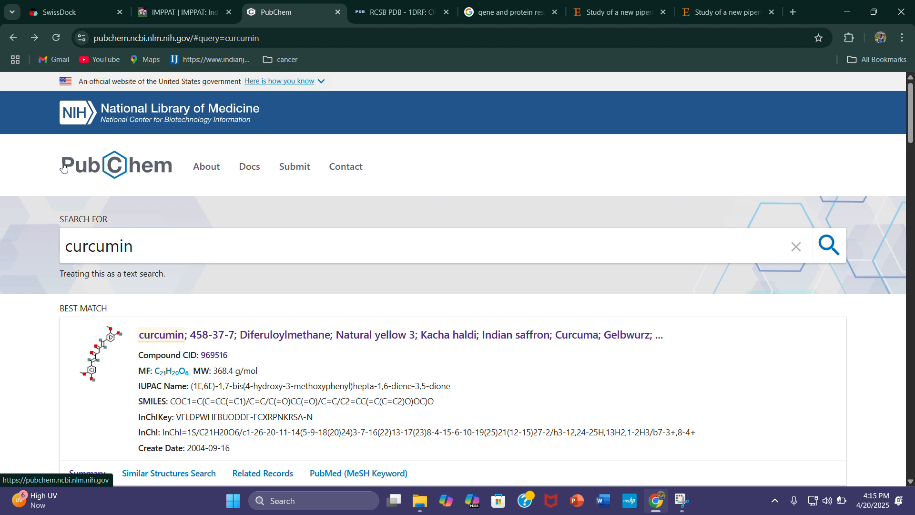
Open the best-match curcumin compound record and examine its 2D and 3D structures, SMILES, molecular formula and other identifiers
{"action": "scroll", "coordinate": [193, 307], "scroll_direction": "down", "scroll_amount": 1}
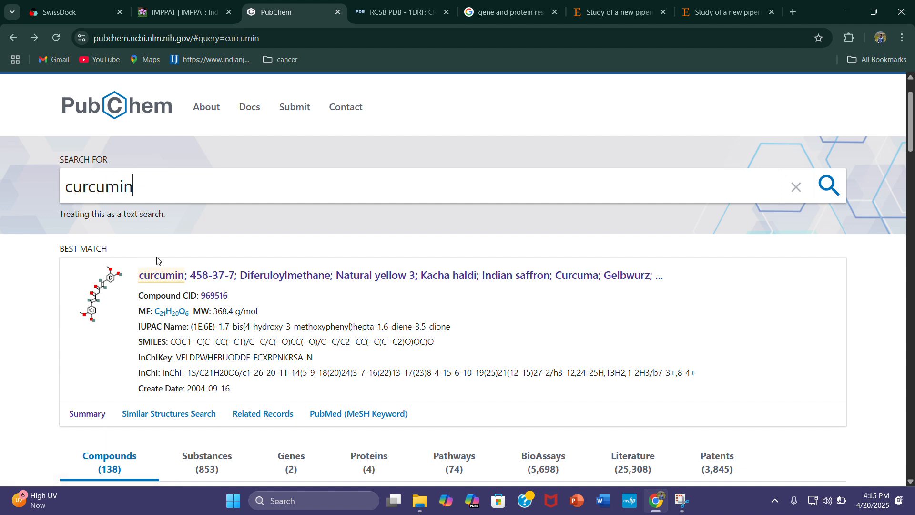
{"action": "left_click", "coordinate": [265, 277]}
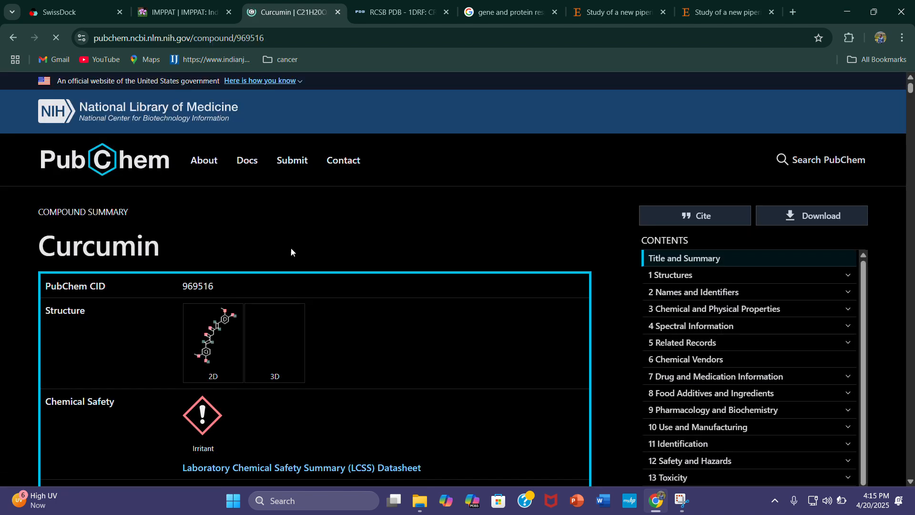
{"action": "scroll", "coordinate": [301, 251], "scroll_direction": "down", "scroll_amount": 6}
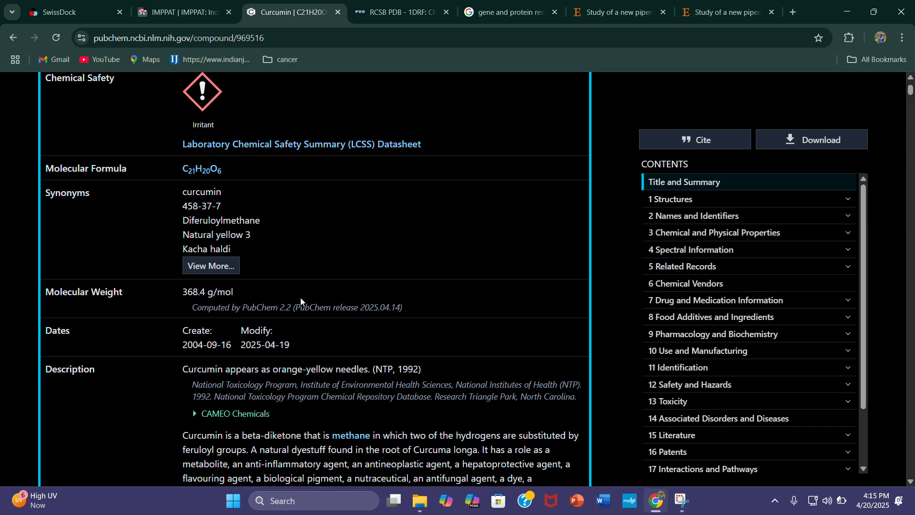
{"action": "scroll", "coordinate": [301, 301], "scroll_direction": "down", "scroll_amount": 15}
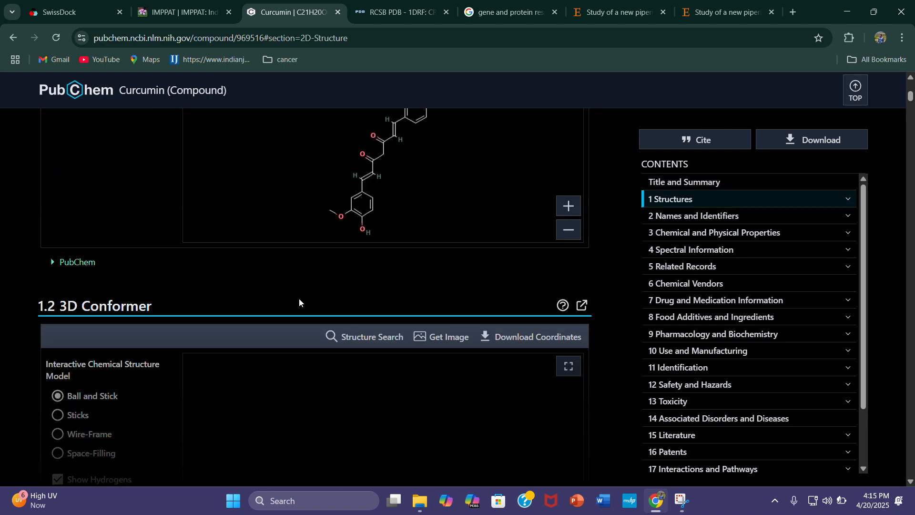
{"action": "scroll", "coordinate": [298, 299], "scroll_direction": "down", "scroll_amount": 7}
{"action": "scroll", "coordinate": [300, 303], "scroll_direction": "down", "scroll_amount": 5}
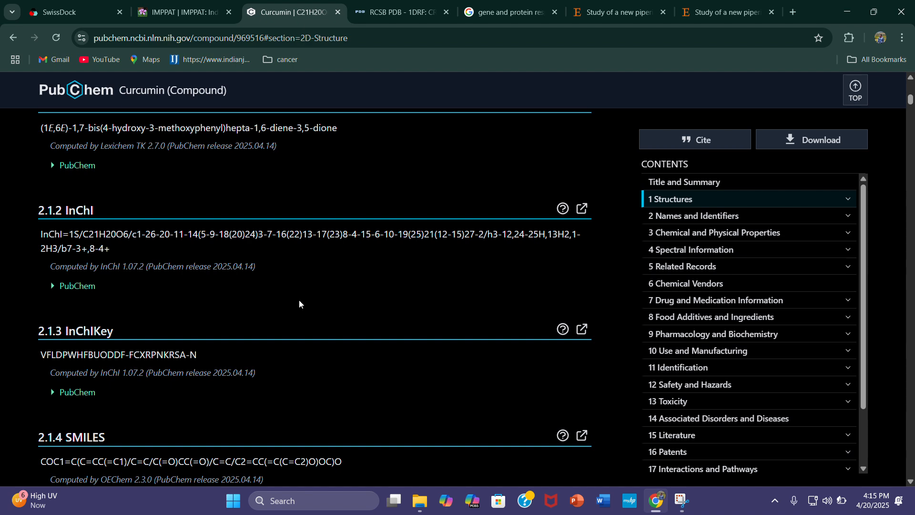
{"action": "scroll", "coordinate": [296, 316], "scroll_direction": "down", "scroll_amount": 3}
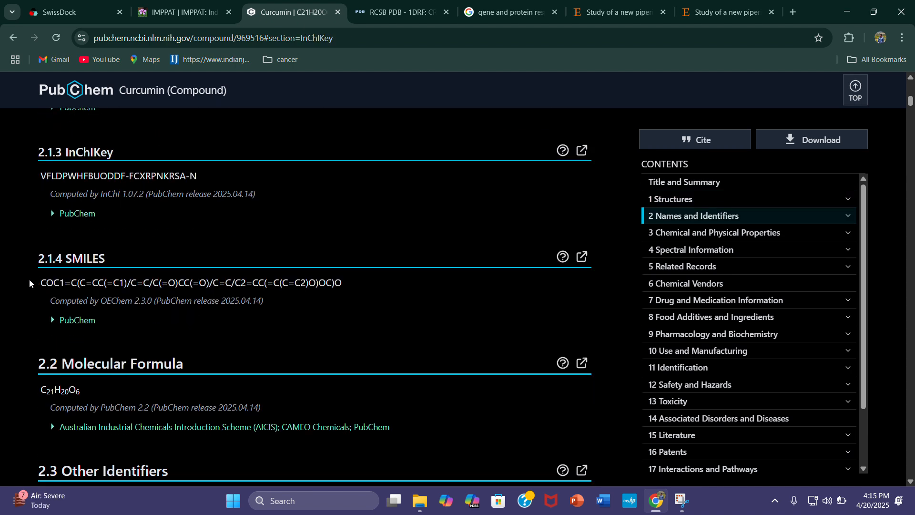
{"action": "scroll", "coordinate": [252, 319], "scroll_direction": "down", "scroll_amount": 11}
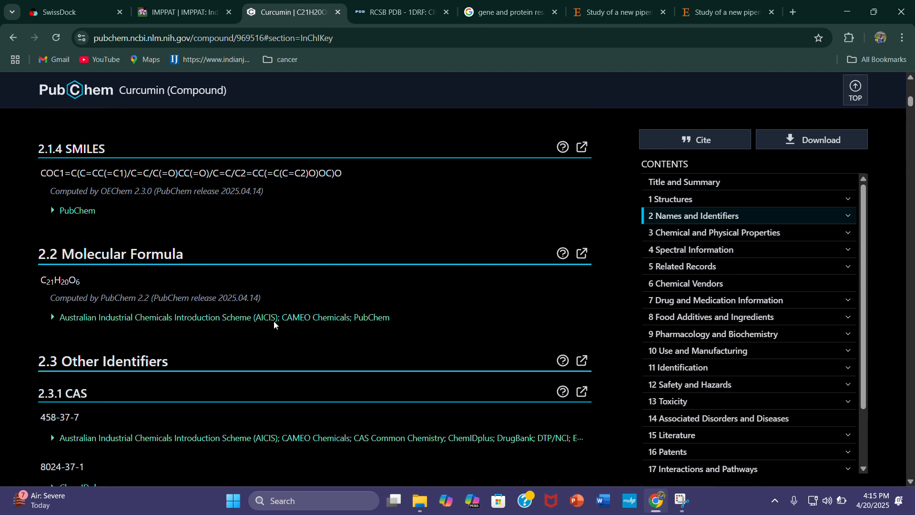
{"action": "scroll", "coordinate": [253, 317], "scroll_direction": "down", "scroll_amount": 10}
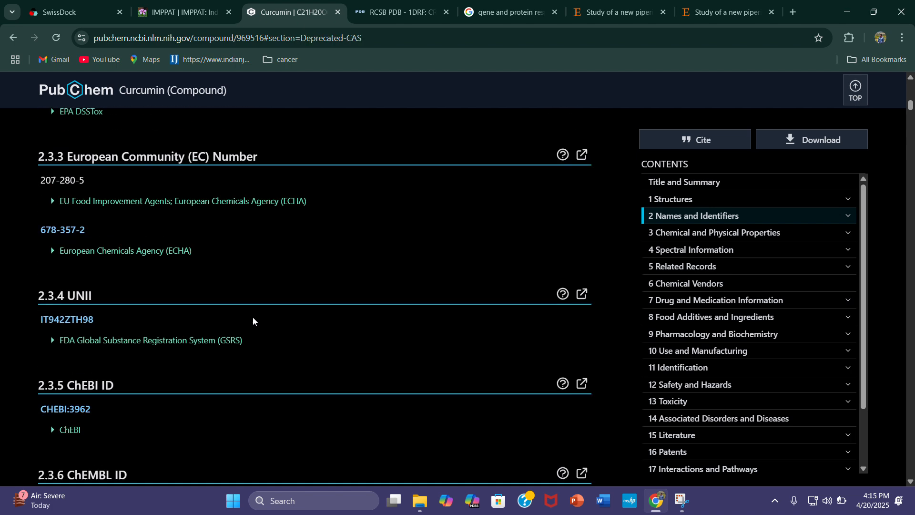
{"action": "scroll", "coordinate": [252, 319], "scroll_direction": "down", "scroll_amount": 5}
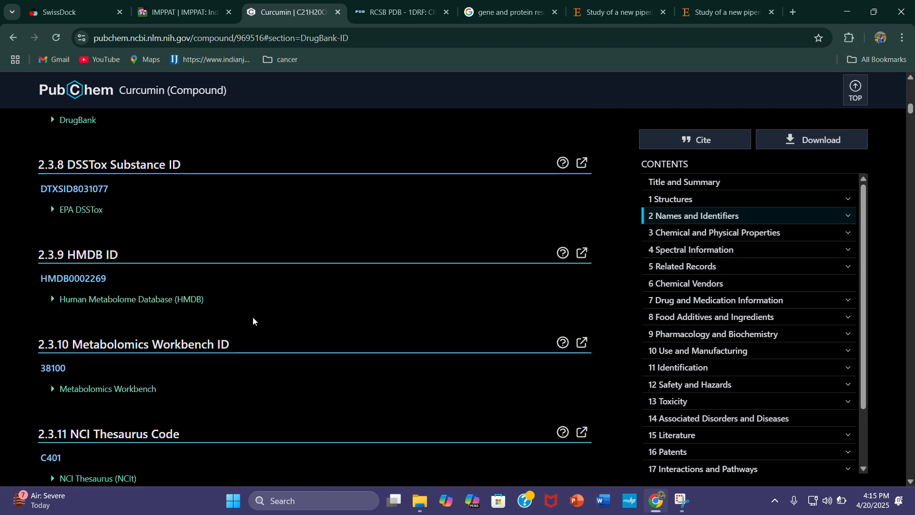
{"action": "scroll", "coordinate": [253, 318], "scroll_direction": "down", "scroll_amount": 15}
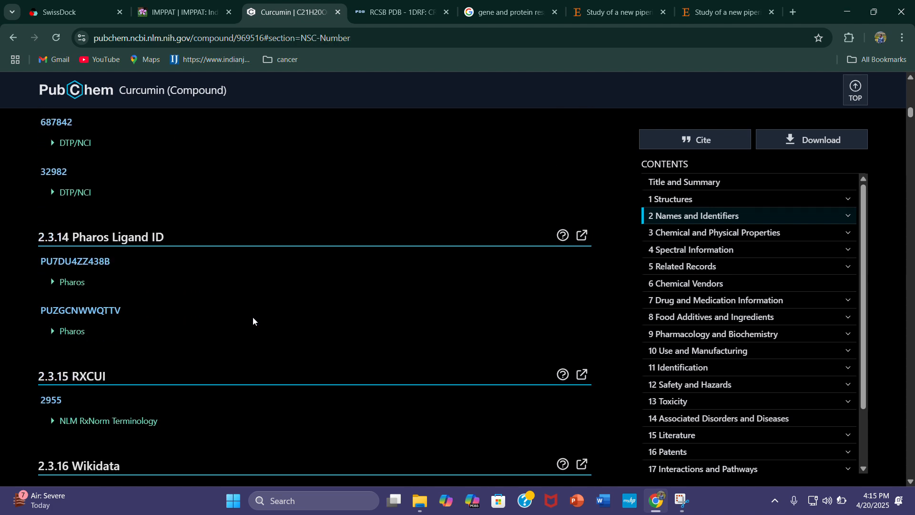
Examine curcumin's computed chemical and physical properties, especially the Topological Polar Surface Area
{"action": "scroll", "coordinate": [253, 321], "scroll_direction": "down", "scroll_amount": 3}
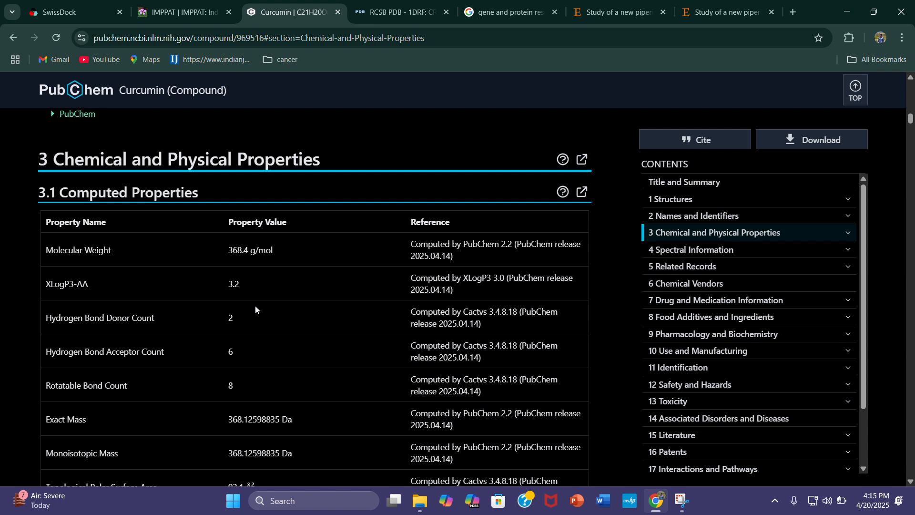
{"action": "scroll", "coordinate": [261, 406], "scroll_direction": "down", "scroll_amount": 3}
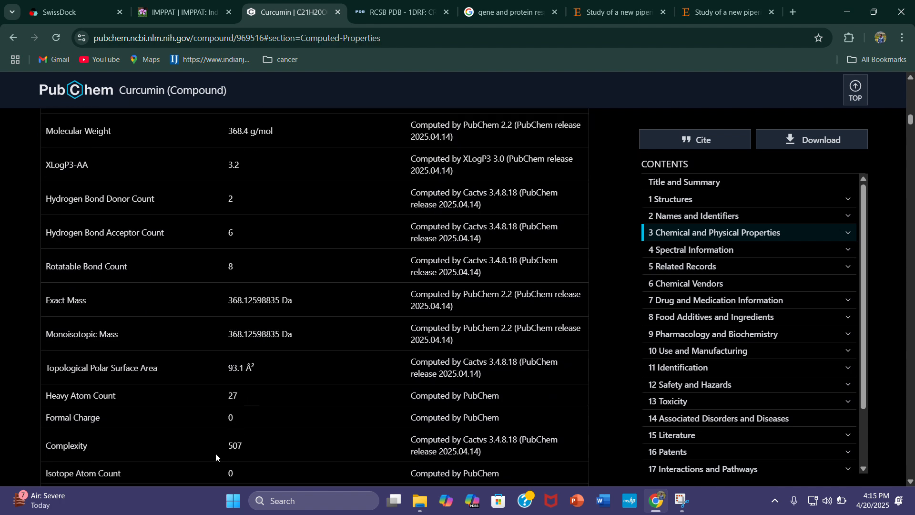
{"action": "scroll", "coordinate": [161, 390], "scroll_direction": "down", "scroll_amount": 1}
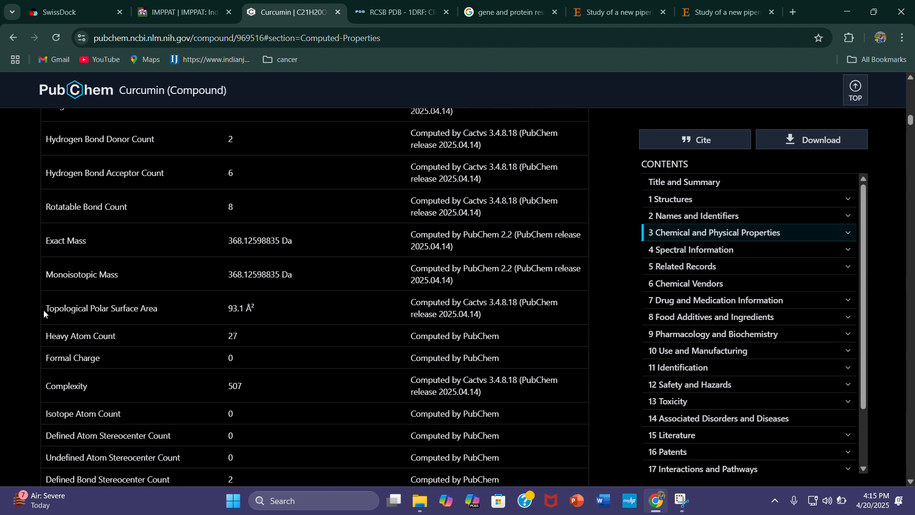
{"action": "left_click_drag", "start_coordinate": [47, 307], "coordinate": [144, 319]}
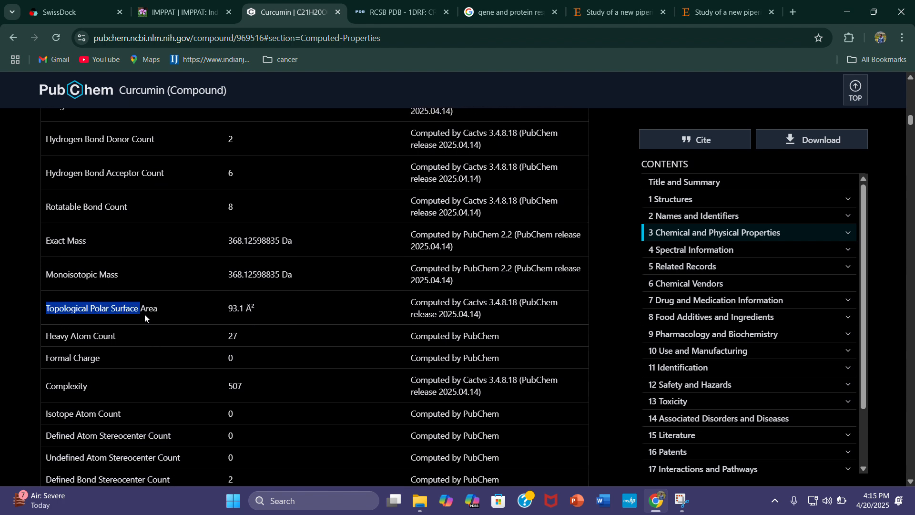
{"action": "left_click", "coordinate": [172, 311]}
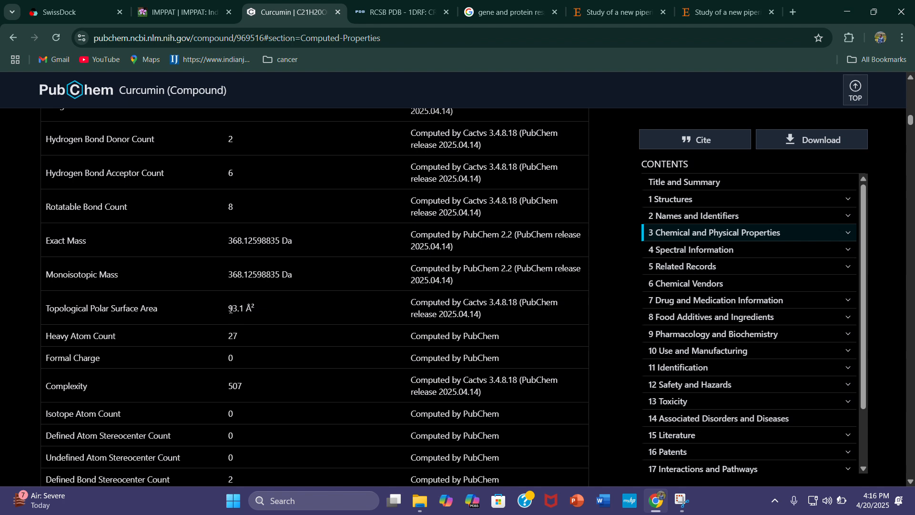
{"action": "left_click_drag", "start_coordinate": [231, 311], "coordinate": [265, 315]}
{"action": "left_click", "coordinate": [264, 315]}
Copy curcumin's SMILES string from section 2.1.4 under Names and Identifiers
{"action": "scroll", "coordinate": [305, 308], "scroll_direction": "up", "scroll_amount": 4}
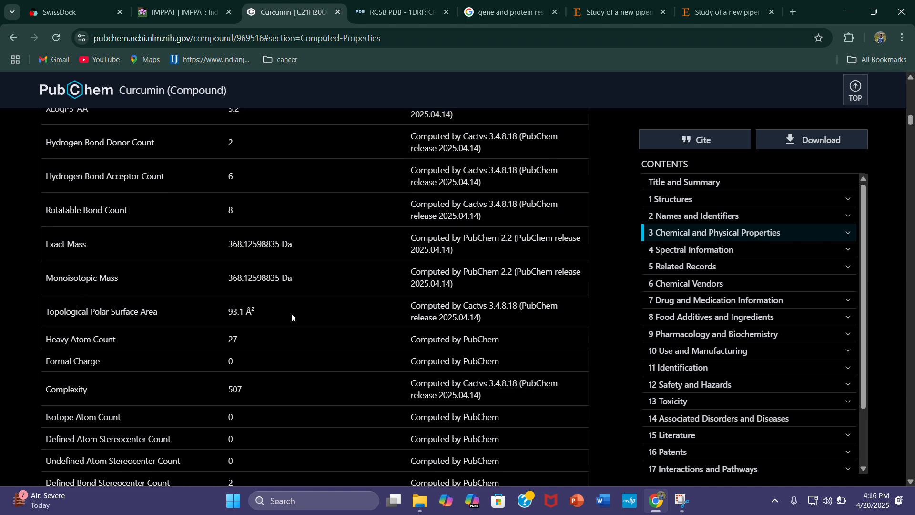
{"action": "scroll", "coordinate": [292, 318], "scroll_direction": "up", "scroll_amount": 5}
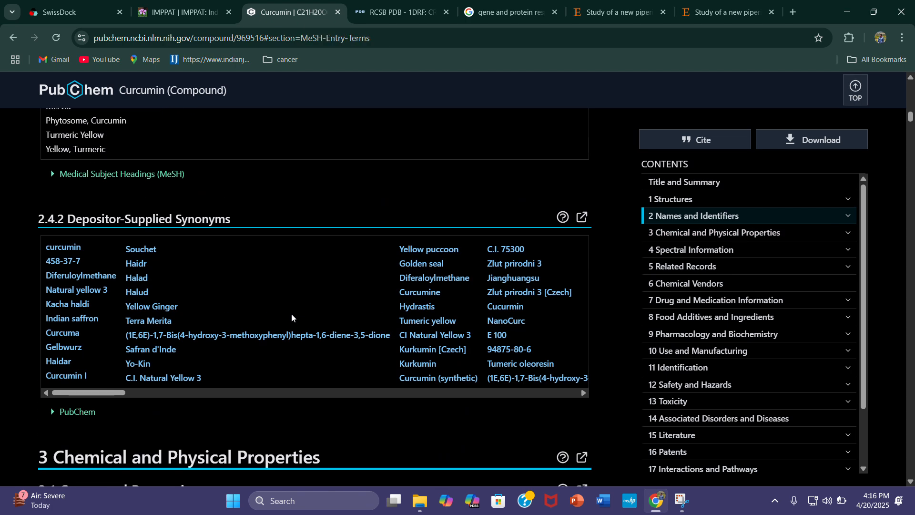
{"action": "scroll", "coordinate": [292, 318], "scroll_direction": "up", "scroll_amount": 10}
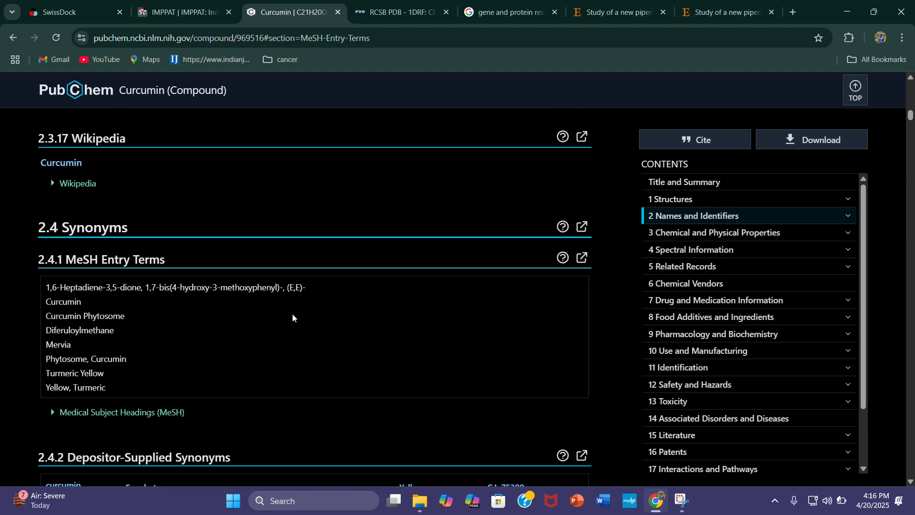
{"action": "scroll", "coordinate": [293, 316], "scroll_direction": "up", "scroll_amount": 10}
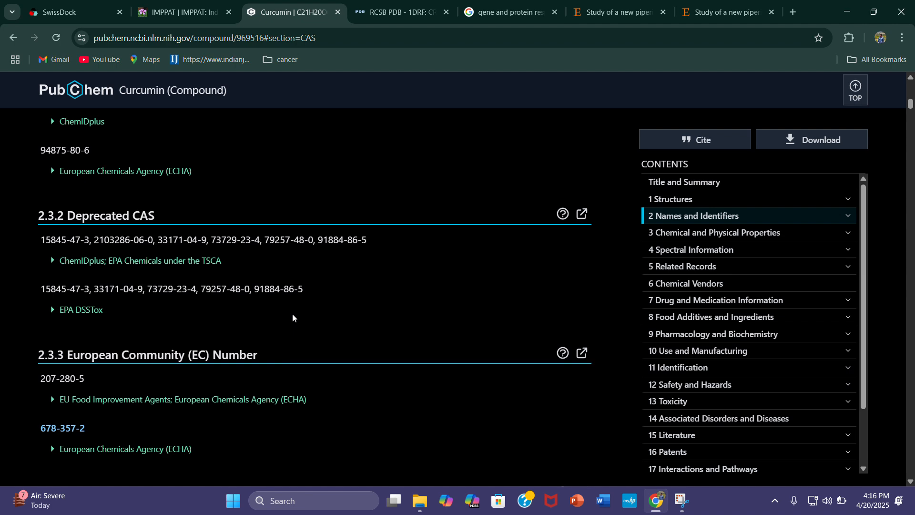
{"action": "scroll", "coordinate": [293, 318], "scroll_direction": "up", "scroll_amount": 10}
{"action": "scroll", "coordinate": [293, 316], "scroll_direction": "up", "scroll_amount": 4}
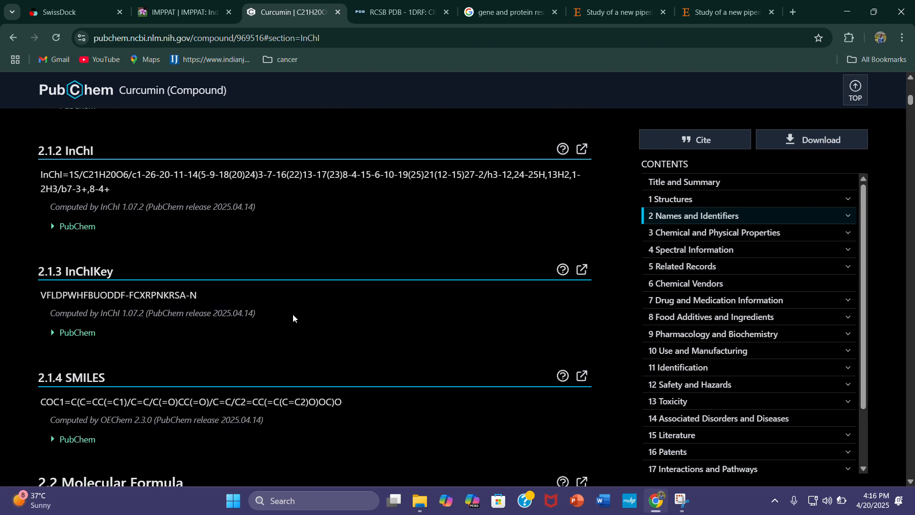
{"action": "scroll", "coordinate": [247, 316], "scroll_direction": "down", "scroll_amount": 3}
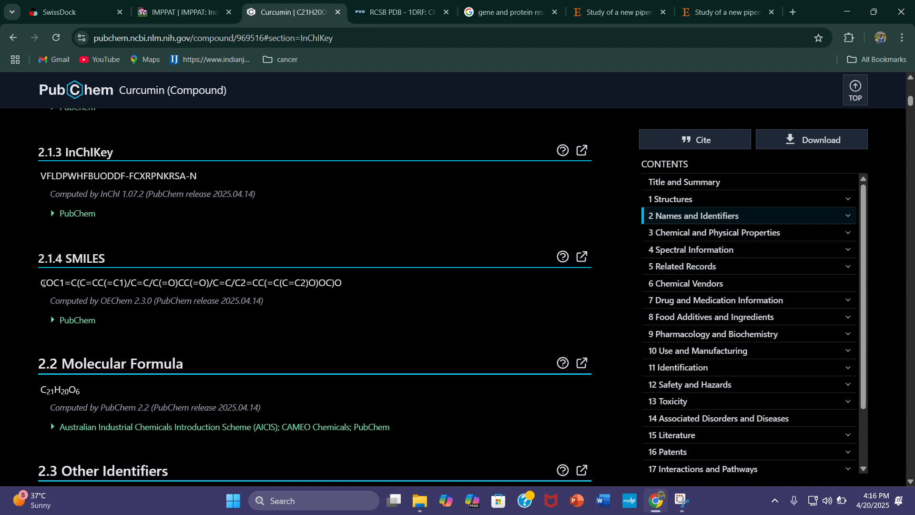
{"action": "left_click_drag", "start_coordinate": [42, 282], "coordinate": [345, 285]}
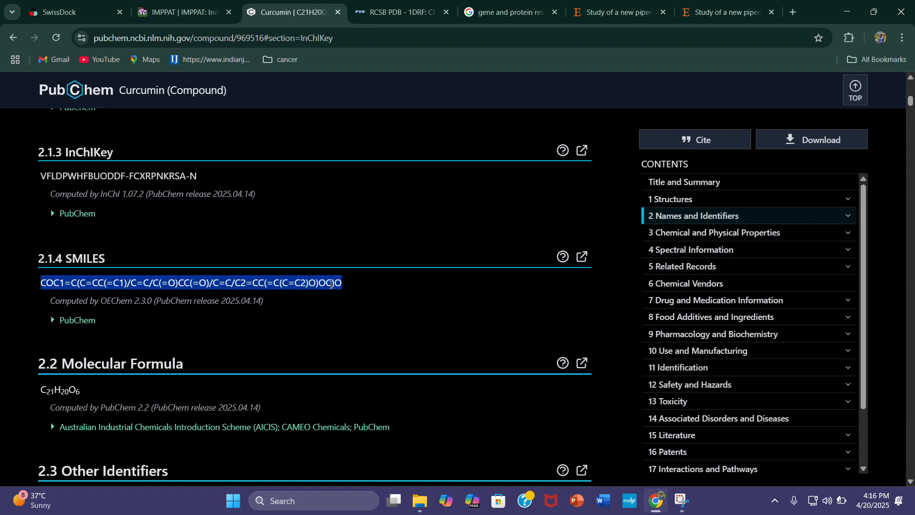
{"action": "right_click", "coordinate": [332, 284]}
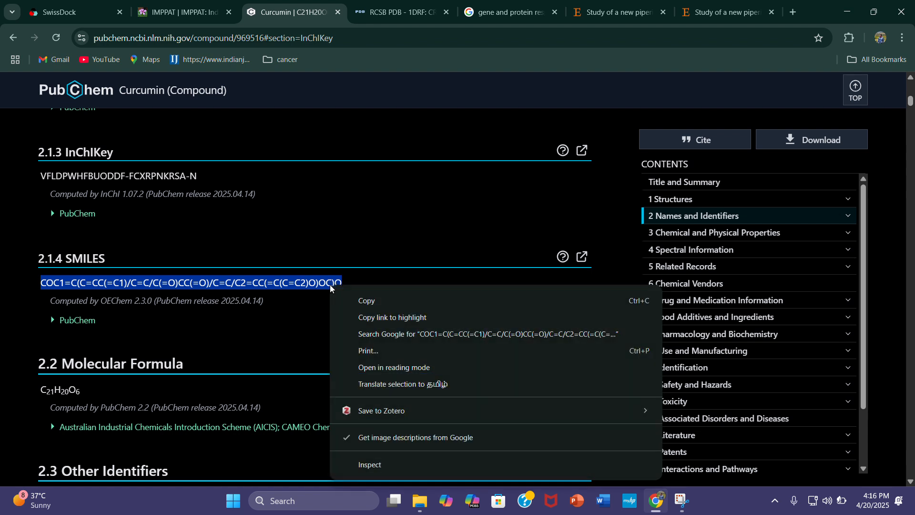
{"action": "left_click", "coordinate": [380, 302]}
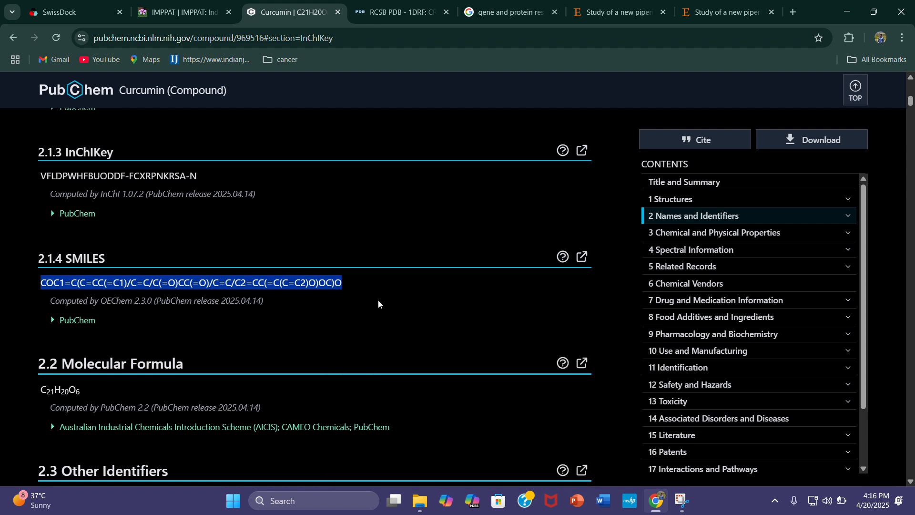
{"action": "right_click", "coordinate": [314, 285]}
{"action": "left_click", "coordinate": [353, 300]}
Switch to SwissDock, provide the copied curcumin SMILES COC1=C(C=CC(=C1)/C=C/C(=O)CC(=O)/C=C/C2=CC(=C(C=C2)O)OC)O as the ligand and prepare it
{"action": "left_click", "coordinate": [125, 11]}
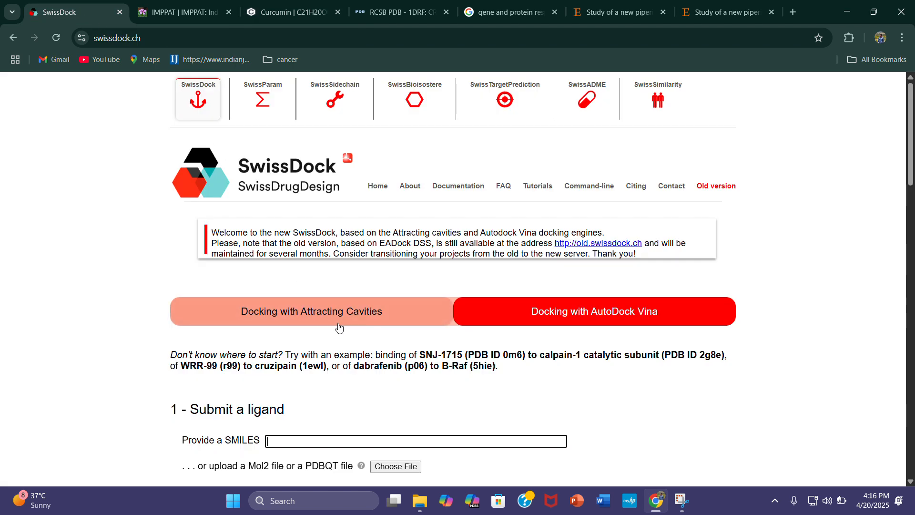
{"action": "scroll", "coordinate": [337, 327], "scroll_direction": "down", "scroll_amount": 4}
{"action": "left_click", "coordinate": [291, 264]}
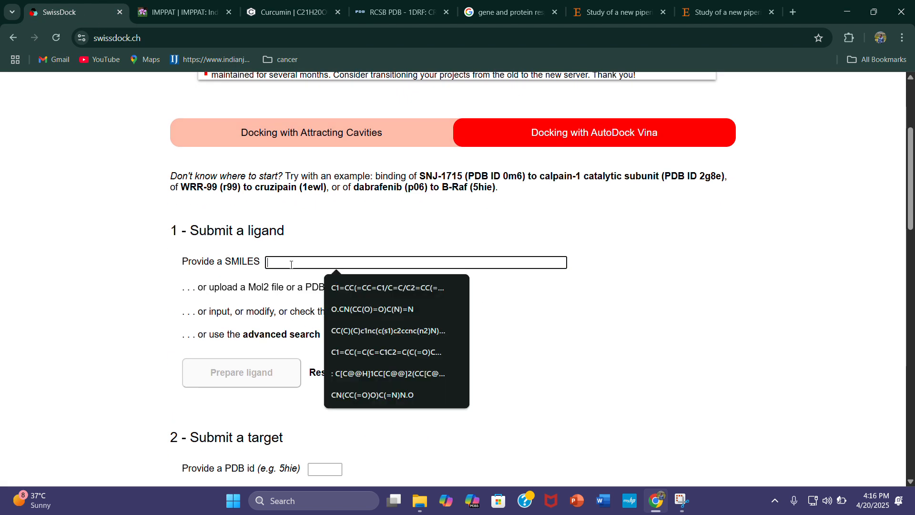
{"action": "key", "text": "ctrl+v"}
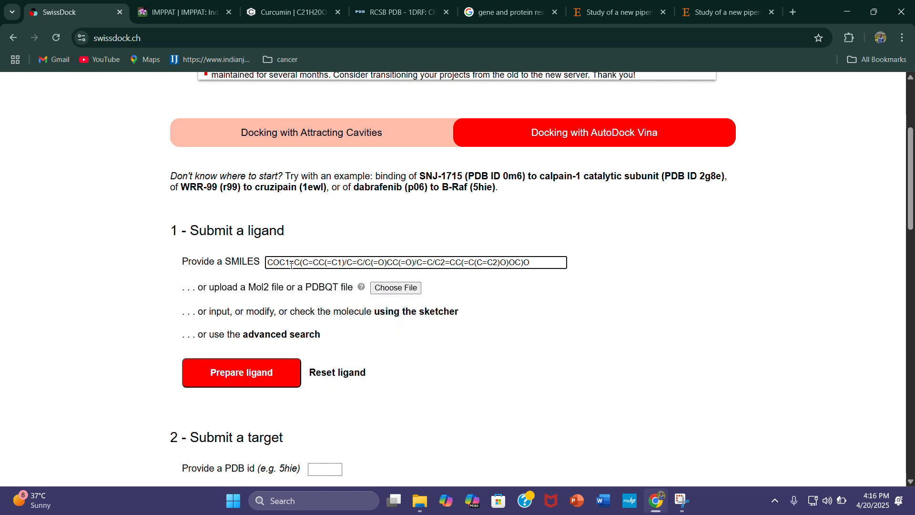
{"action": "left_click", "coordinate": [251, 382]}
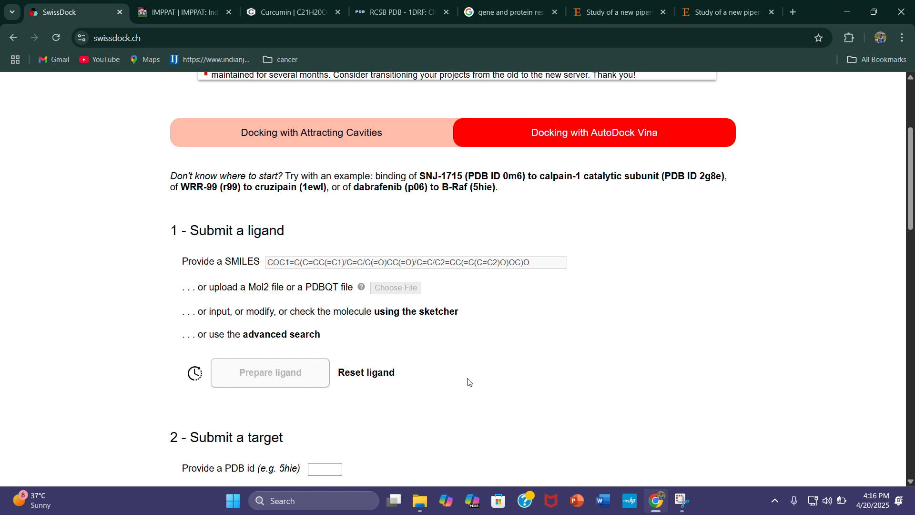
Switch to the RCSB PDB entry 1DRF and return to the RCSB PDB homepage
{"action": "scroll", "coordinate": [472, 379], "scroll_direction": "up", "scroll_amount": 1}
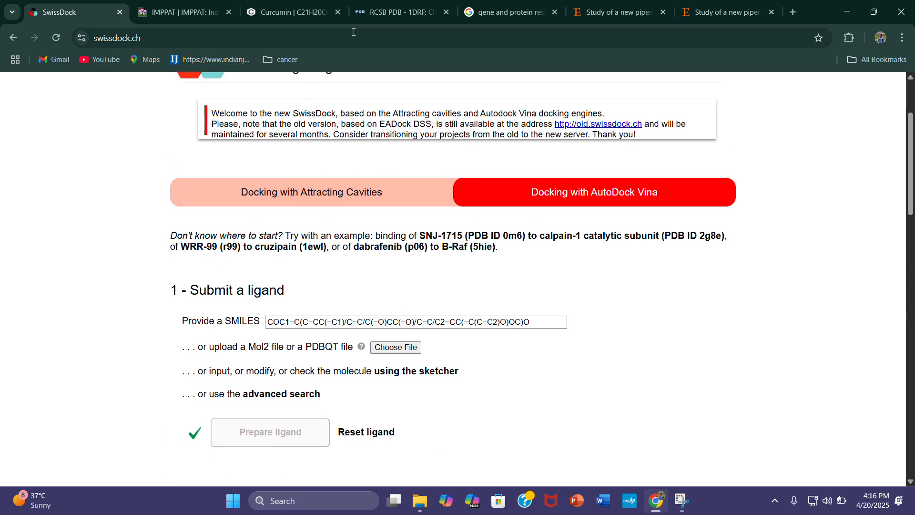
{"action": "left_click", "coordinate": [359, 8]}
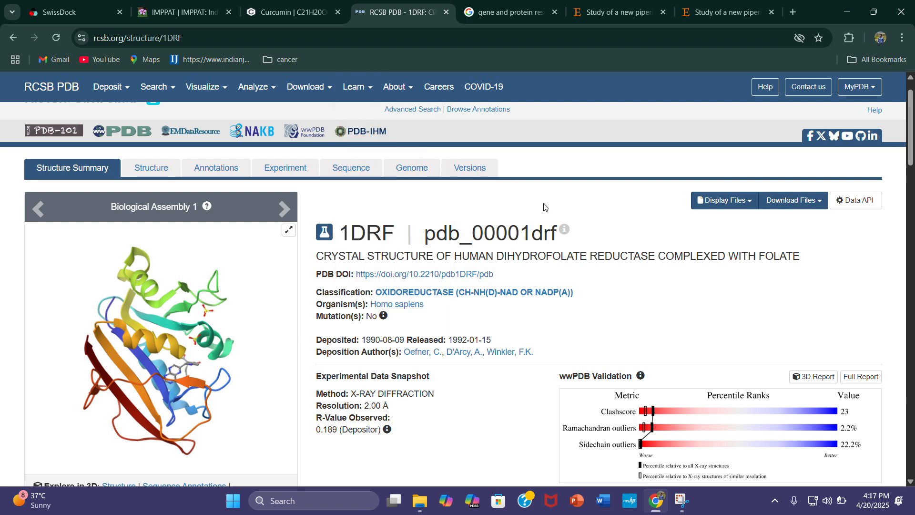
{"action": "left_click", "coordinate": [13, 38]}
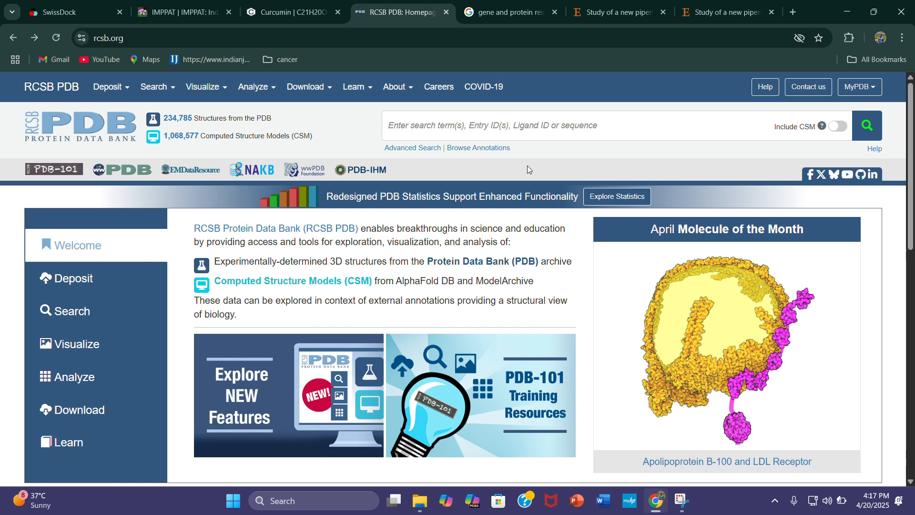
View the Alzheimer's gene and protein search and the ScienceDirect piperidone article, and go to the first page of its PDF
{"action": "left_click", "coordinate": [542, 18]}
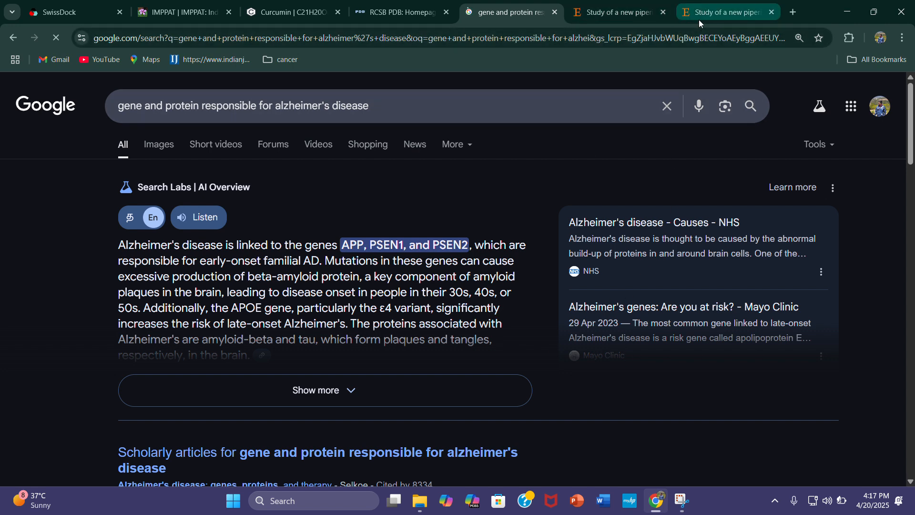
{"action": "left_click", "coordinate": [616, 14]}
{"action": "scroll", "coordinate": [558, 251], "scroll_direction": "up", "scroll_amount": 10}
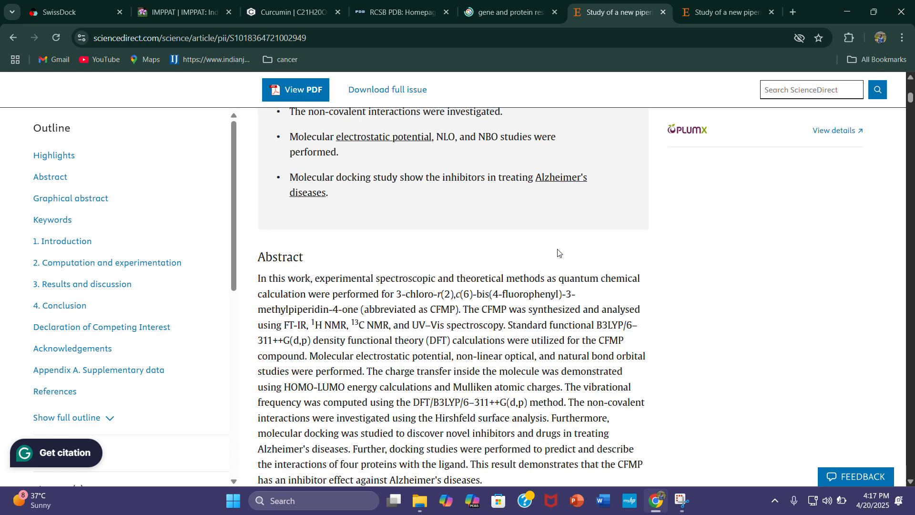
{"action": "key", "text": "ctrl+Tab"}
{"action": "scroll", "coordinate": [751, 219], "scroll_direction": "up", "scroll_amount": 6}
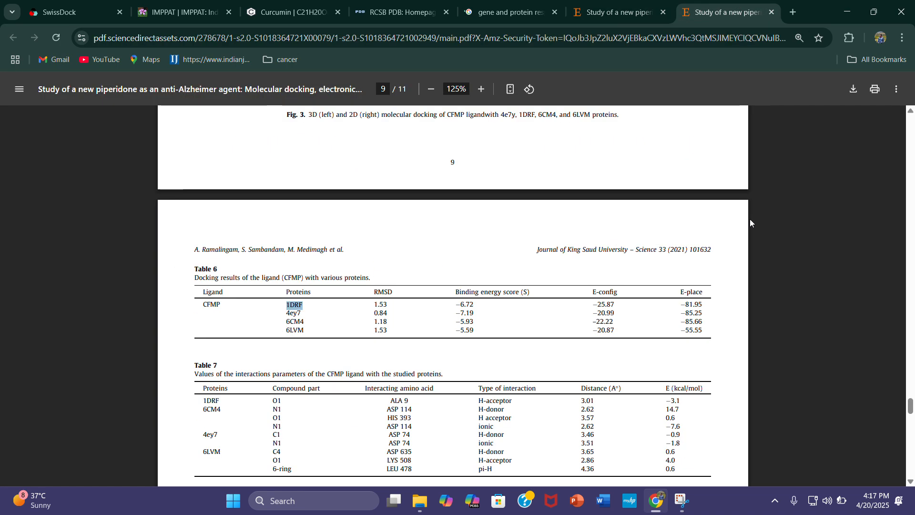
{"action": "left_click_drag", "start_coordinate": [912, 317], "coordinate": [912, 113]}
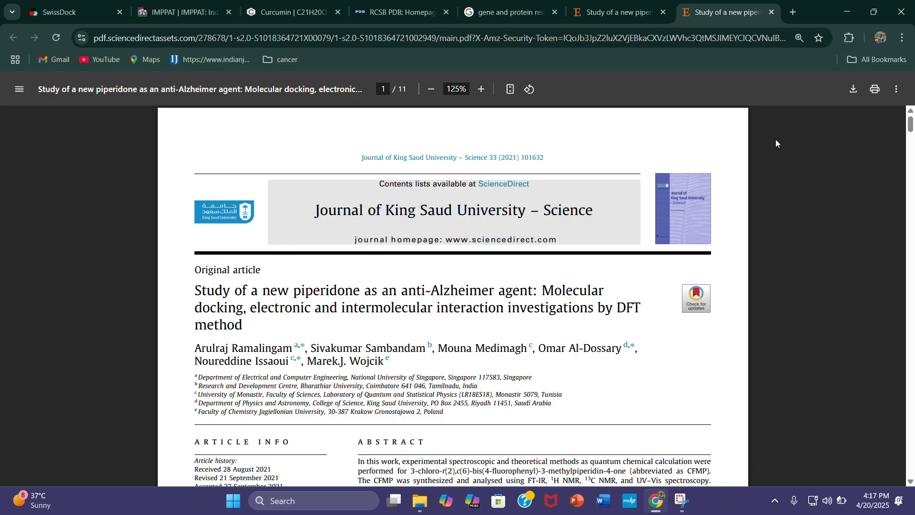
Copy the protein ID 1DRF from Table 6 on page 10 of the piperidone article PDF
{"action": "left_click_drag", "start_coordinate": [913, 126], "coordinate": [913, 434]}
{"action": "scroll", "coordinate": [313, 232], "scroll_direction": "up", "scroll_amount": 5}
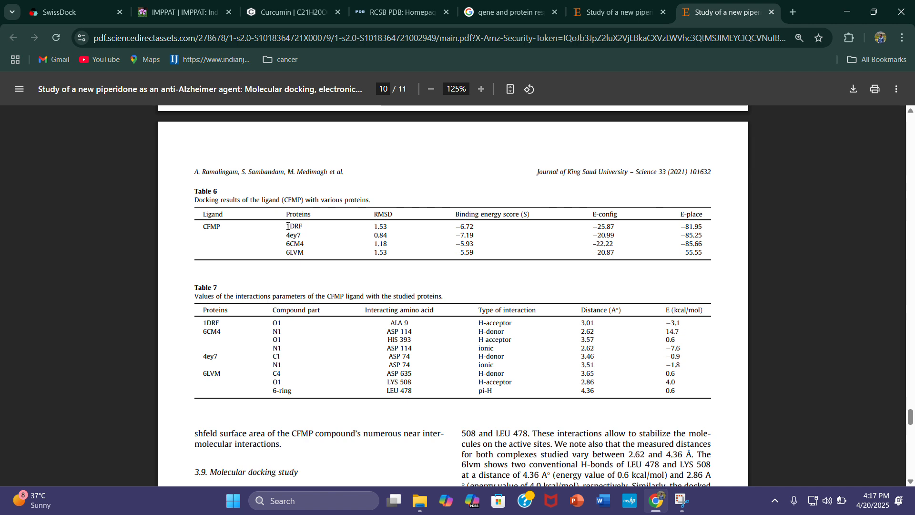
{"action": "left_click_drag", "start_coordinate": [287, 226], "coordinate": [307, 231]}
{"action": "key", "text": "ctrl+c"}
{"action": "right_click", "coordinate": [308, 231]}
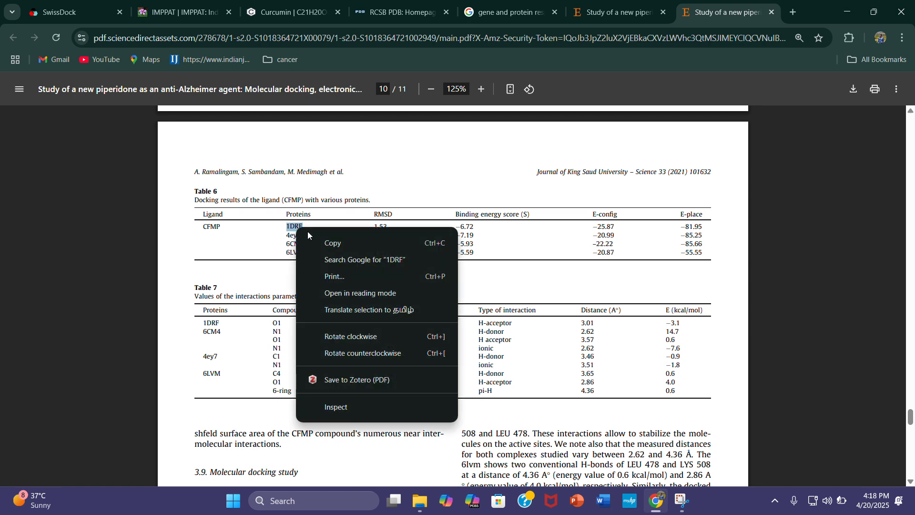
{"action": "left_click", "coordinate": [331, 243]}
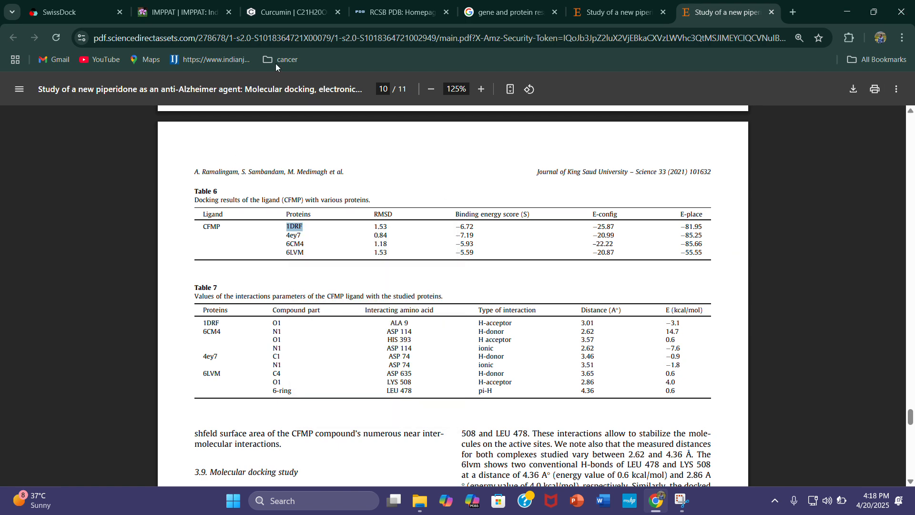
Switch to RCSB PDB and search its structures for the copied ID 1DRF
{"action": "left_click", "coordinate": [401, 12]}
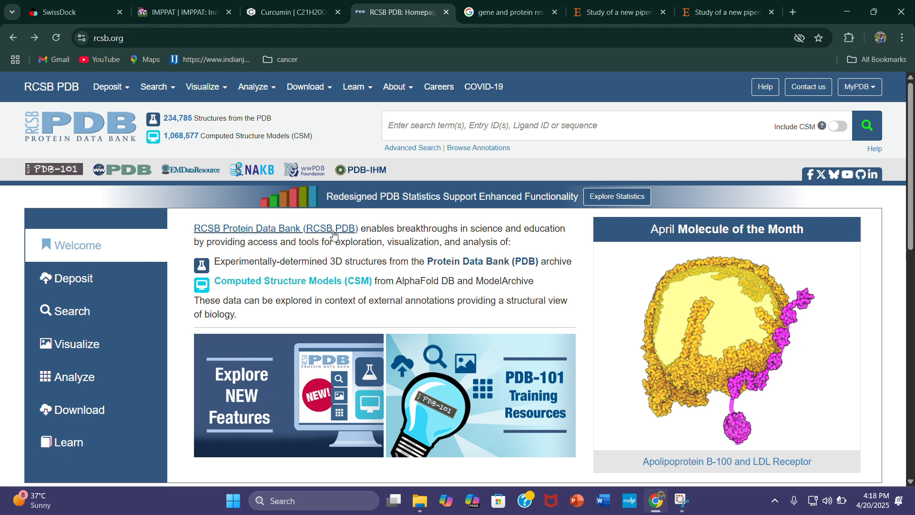
{"action": "left_click", "coordinate": [481, 140]}
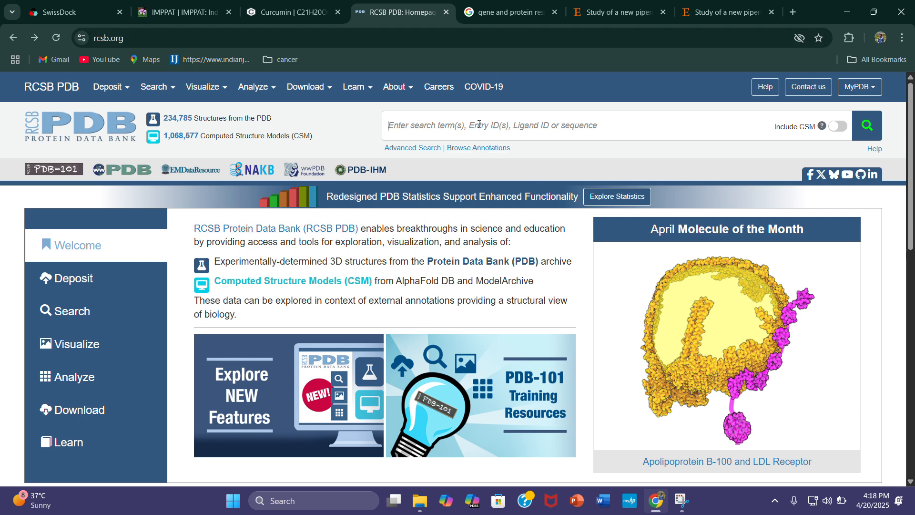
{"action": "key", "text": "ctrl+v"}
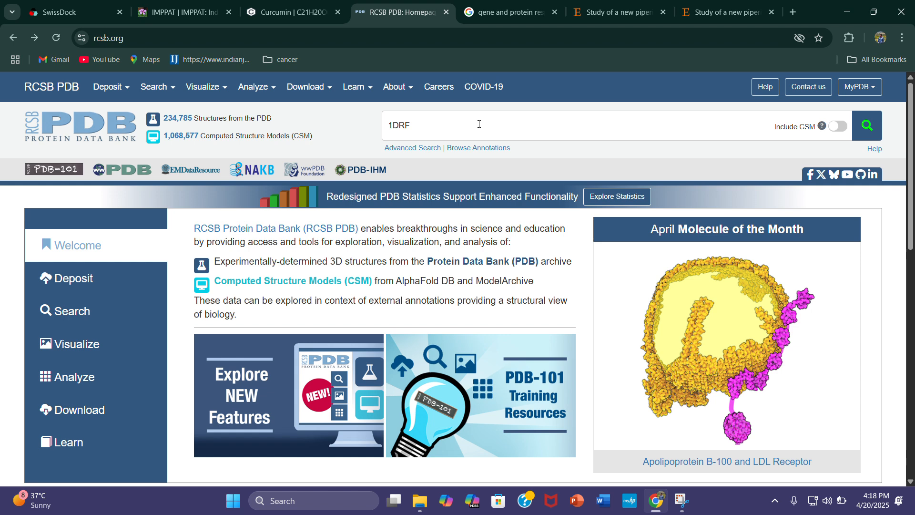
{"action": "key", "text": "Return"}
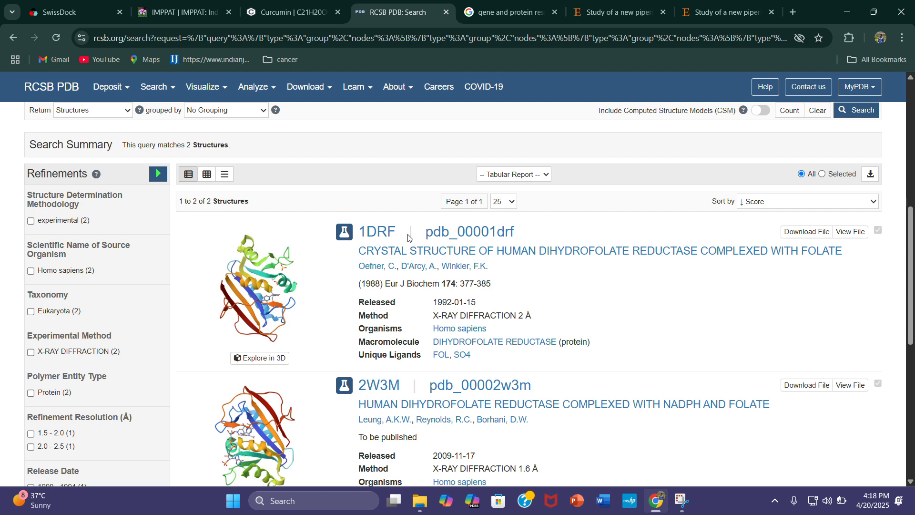
Copy the 1DRF identifier from the RCSB result, switch to SwissDock and enter 1DRF as the target's PDB id
{"action": "left_click_drag", "start_coordinate": [398, 228], "coordinate": [362, 232]}
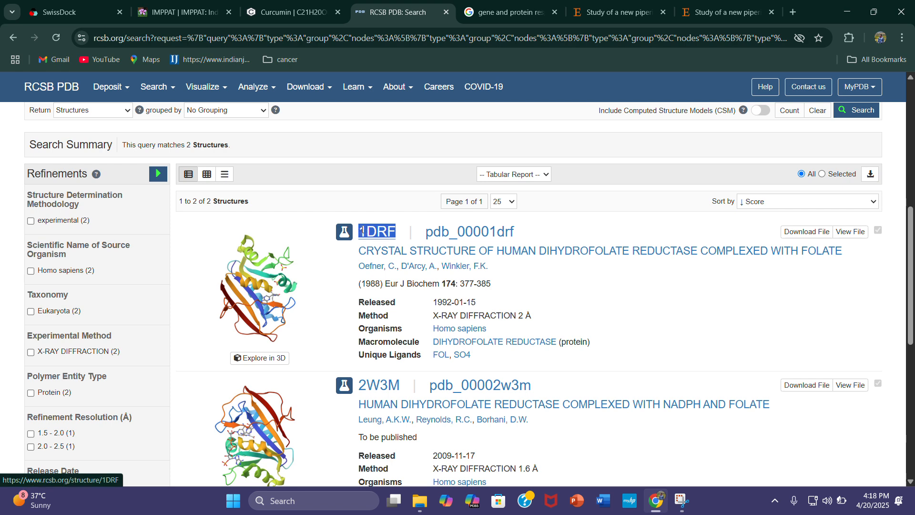
{"action": "right_click", "coordinate": [370, 233]}
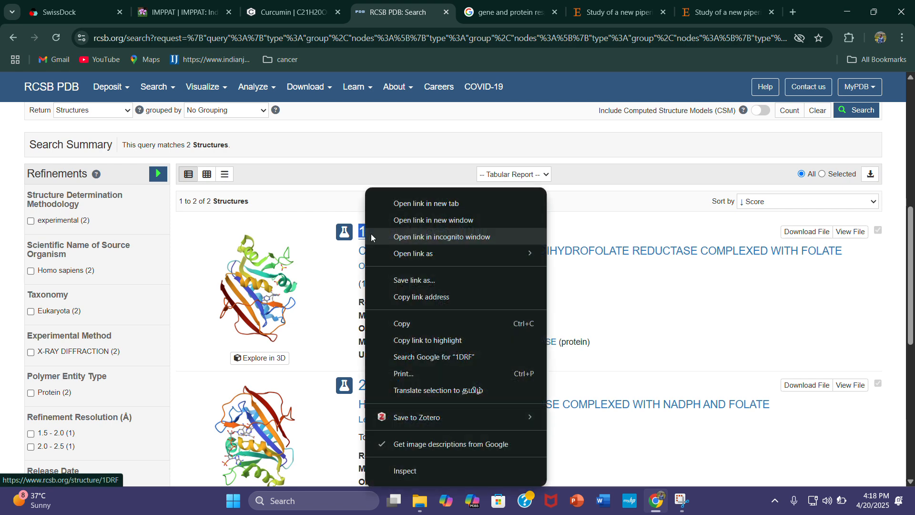
{"action": "left_click", "coordinate": [443, 323]}
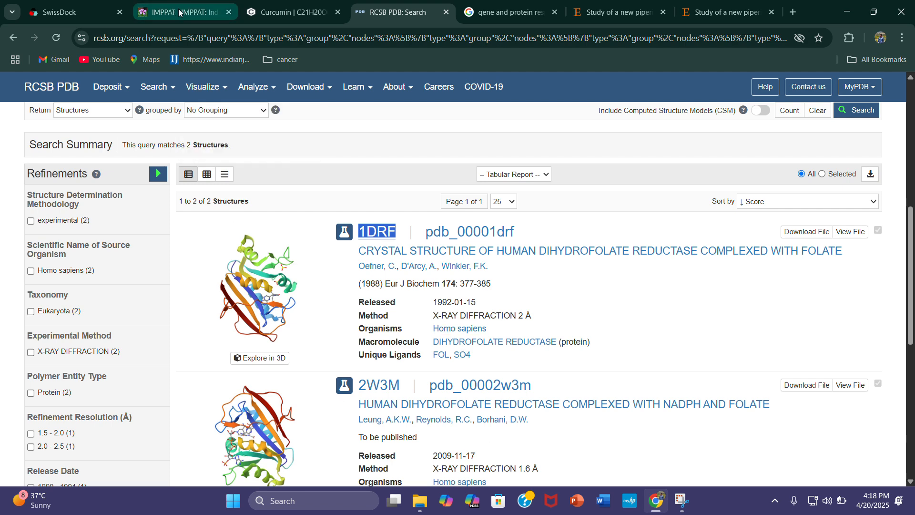
{"action": "left_click", "coordinate": [83, 8]}
{"action": "scroll", "coordinate": [322, 313], "scroll_direction": "down", "scroll_amount": 5}
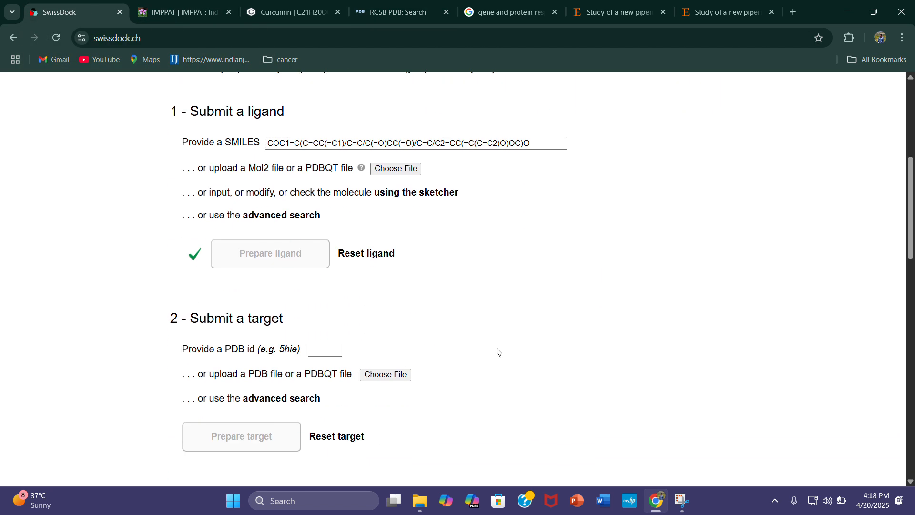
{"action": "left_click", "coordinate": [315, 290]}
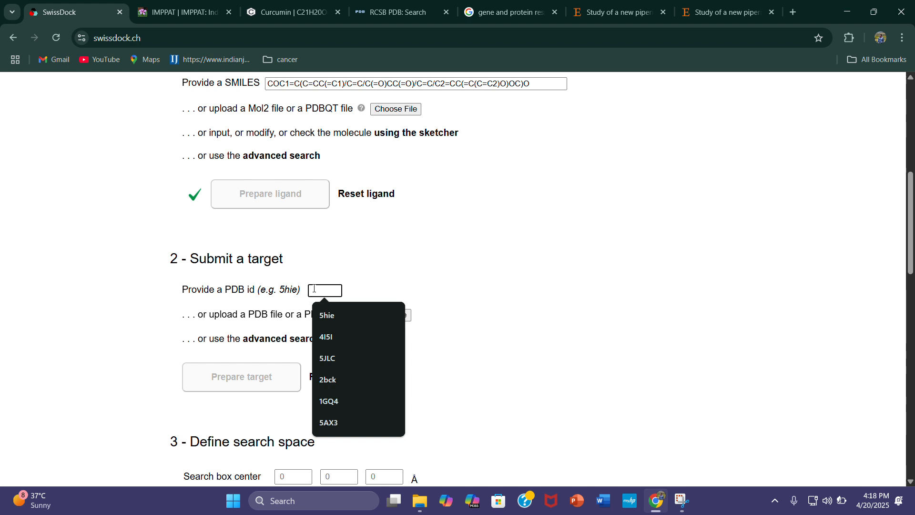
{"action": "type", "text": "1DRF"}
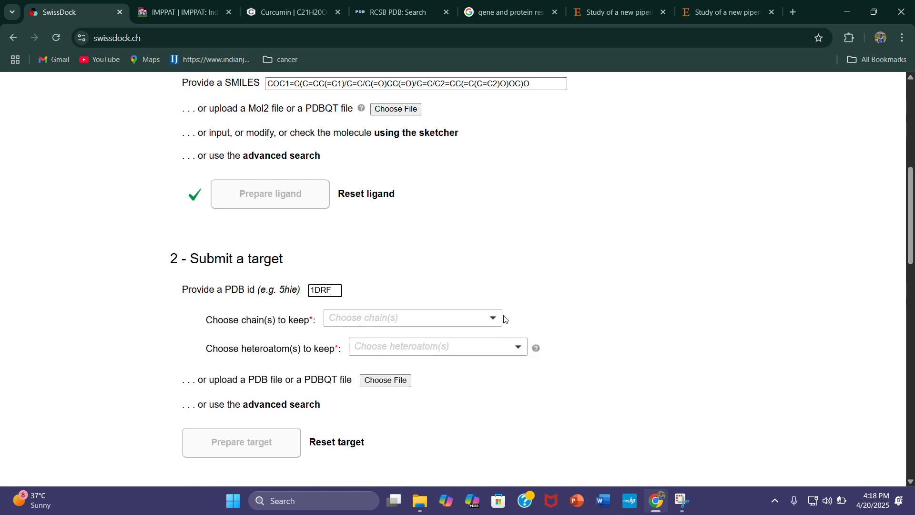
Keep all chains (A - Dihydrofolate reductase) and None of the heteroatoms for the target, and prepare it
{"action": "left_click", "coordinate": [495, 318]}
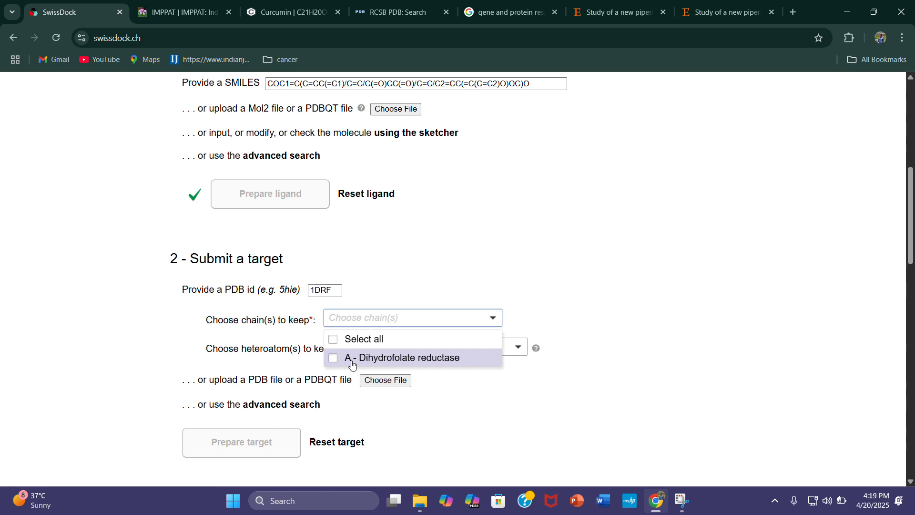
{"action": "left_click", "coordinate": [333, 342]}
{"action": "left_click", "coordinate": [499, 352]}
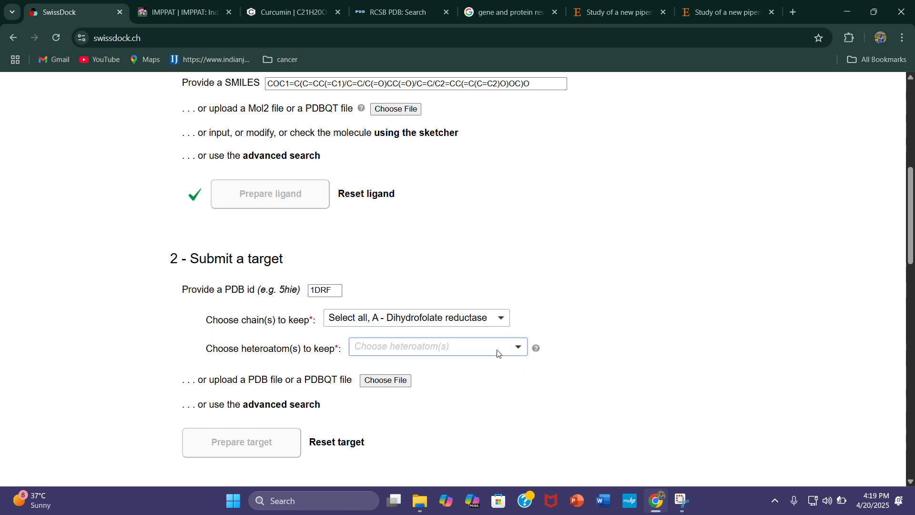
{"action": "left_click", "coordinate": [490, 348]}
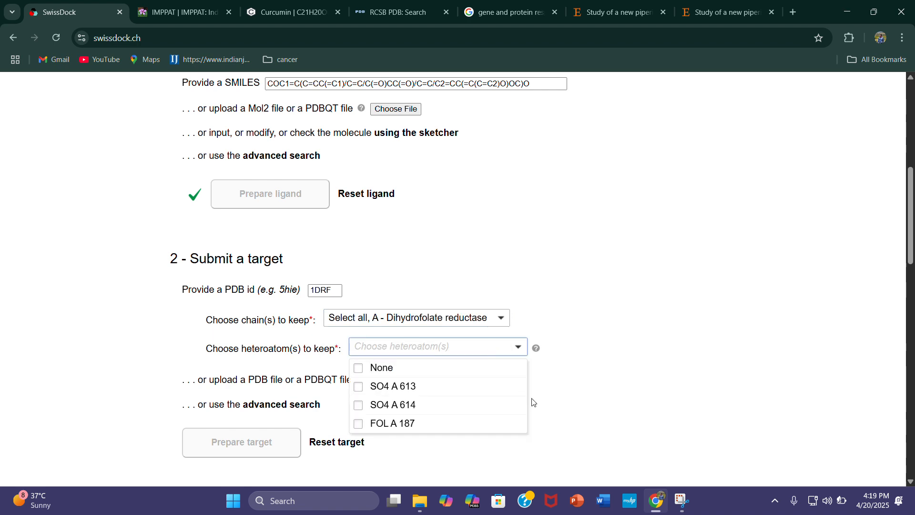
{"action": "left_click", "coordinate": [359, 368]}
{"action": "left_click", "coordinate": [645, 415]}
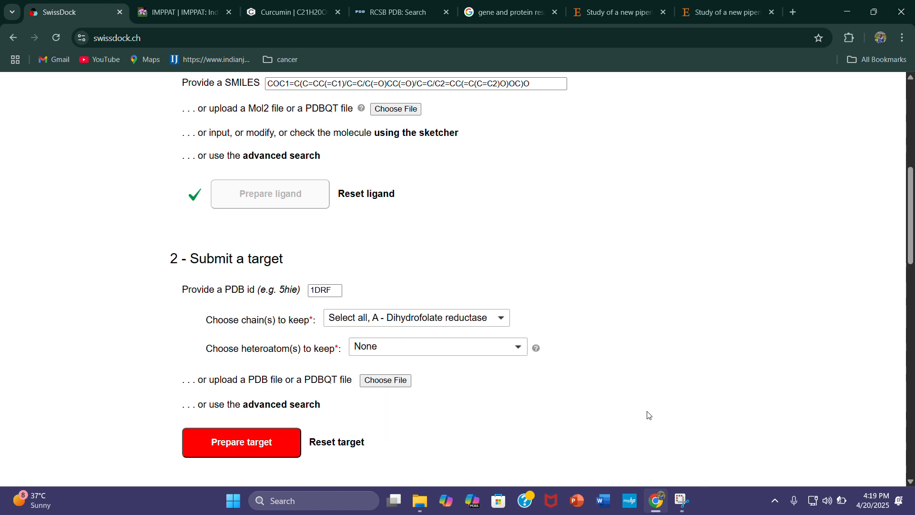
{"action": "scroll", "coordinate": [274, 422], "scroll_direction": "down", "scroll_amount": 3}
{"action": "left_click", "coordinate": [251, 273]}
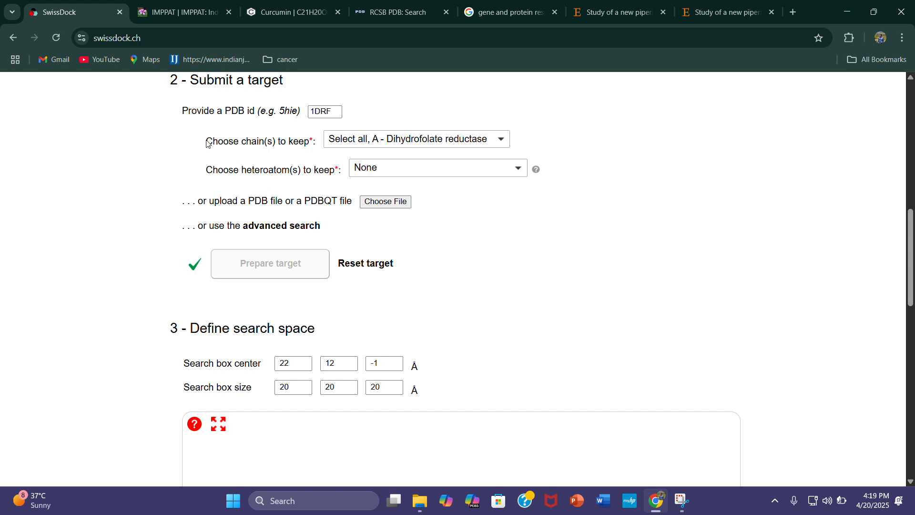
{"action": "left_click_drag", "start_coordinate": [207, 142], "coordinate": [311, 146]}
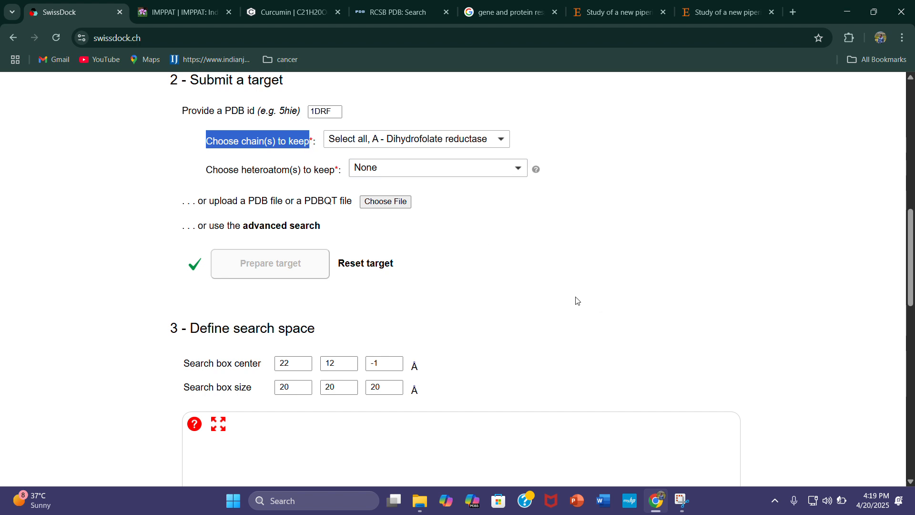
{"action": "left_click", "coordinate": [547, 286]}
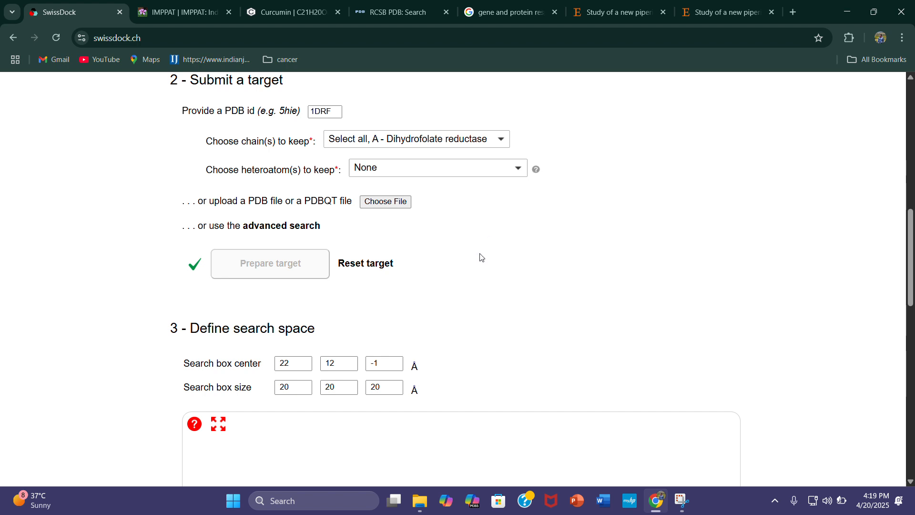
Examine the protein structure and its search box from several angles in the 3D viewer, including in full screen
{"action": "scroll", "coordinate": [480, 261], "scroll_direction": "down", "scroll_amount": 3}
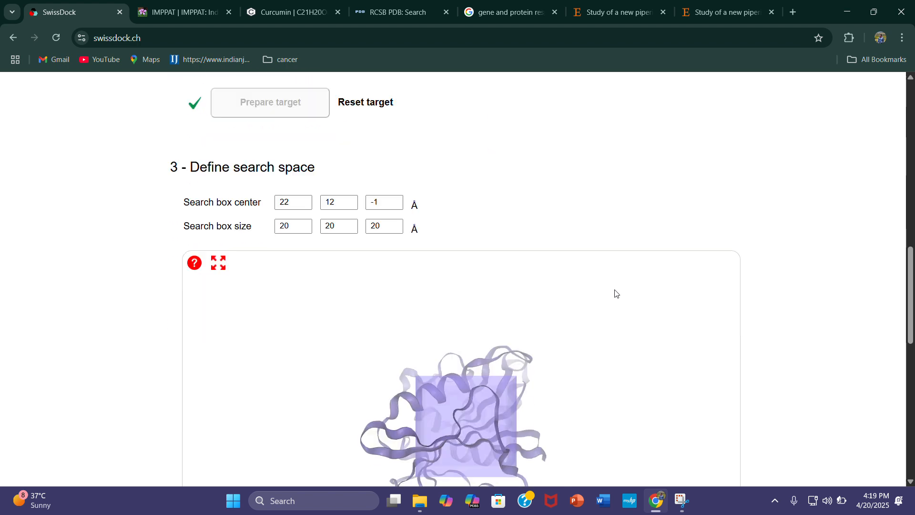
{"action": "scroll", "coordinate": [620, 276], "scroll_direction": "down", "scroll_amount": 3}
{"action": "left_click_drag", "start_coordinate": [477, 273], "coordinate": [422, 248]}
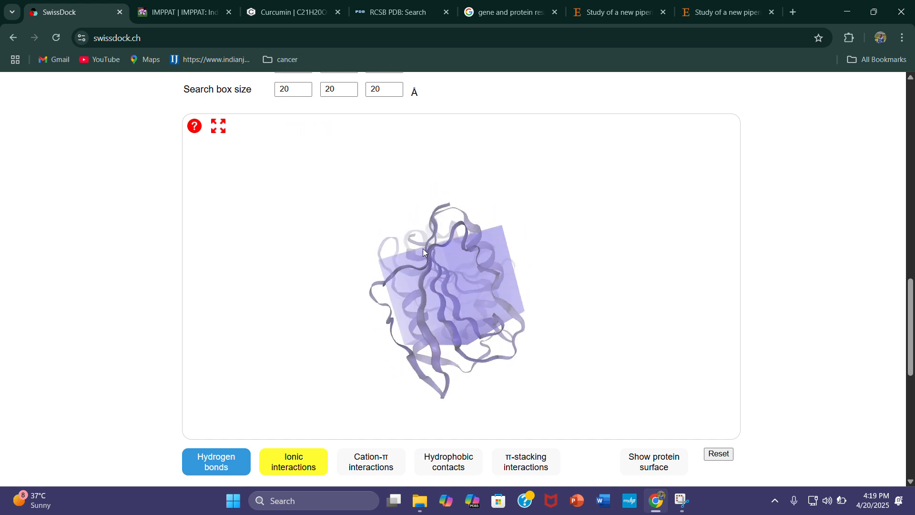
{"action": "left_click", "coordinate": [218, 126]}
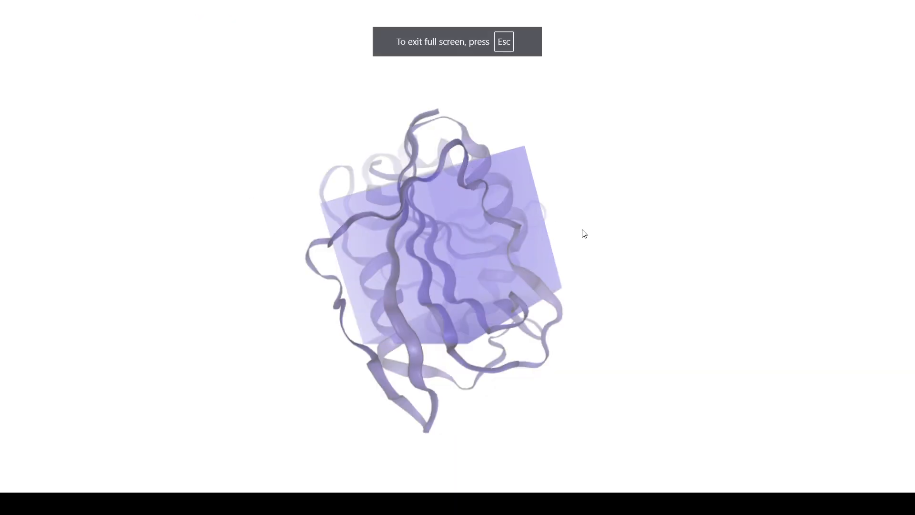
{"action": "left_click_drag", "start_coordinate": [585, 233], "coordinate": [466, 265]}
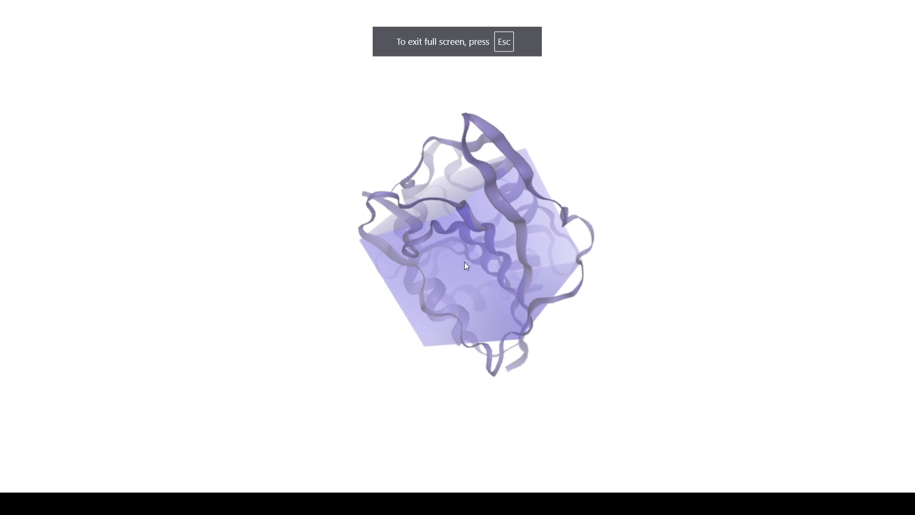
{"action": "scroll", "coordinate": [465, 262], "scroll_direction": "up", "scroll_amount": 10}
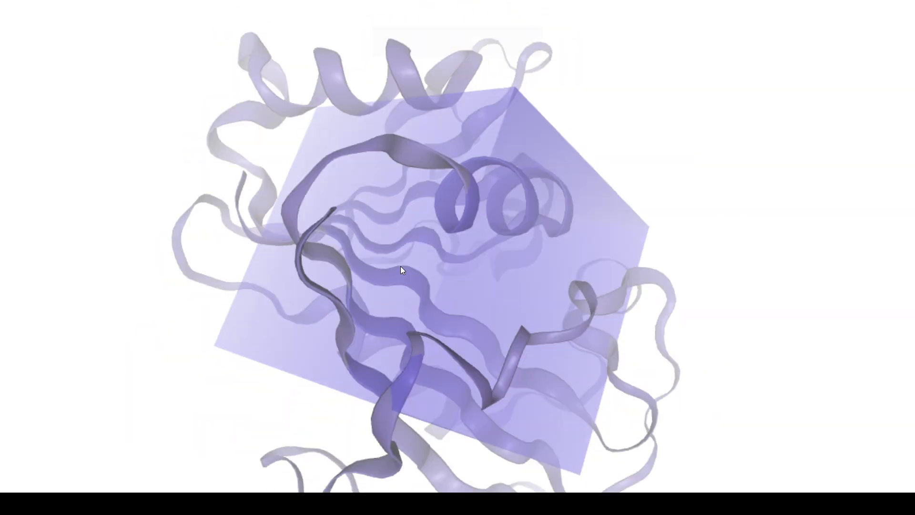
{"action": "left_click_drag", "start_coordinate": [401, 266], "coordinate": [404, 215]}
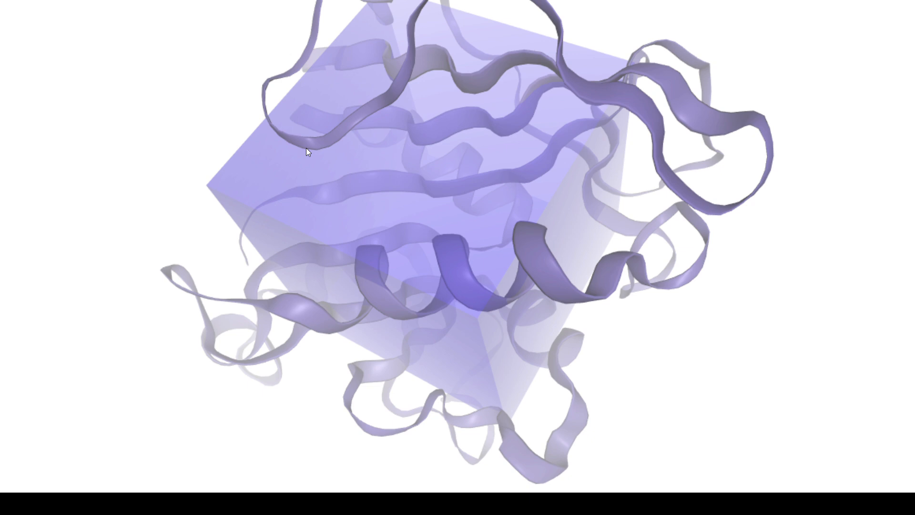
{"action": "key", "text": "Escape"}
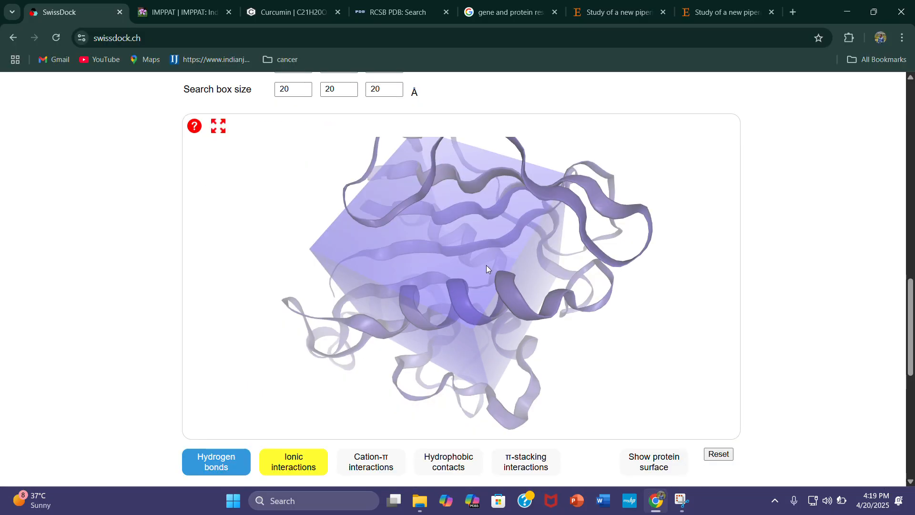
{"action": "left_click_drag", "start_coordinate": [487, 265], "coordinate": [431, 279]}
{"action": "left_click_drag", "start_coordinate": [492, 297], "coordinate": [525, 249]}
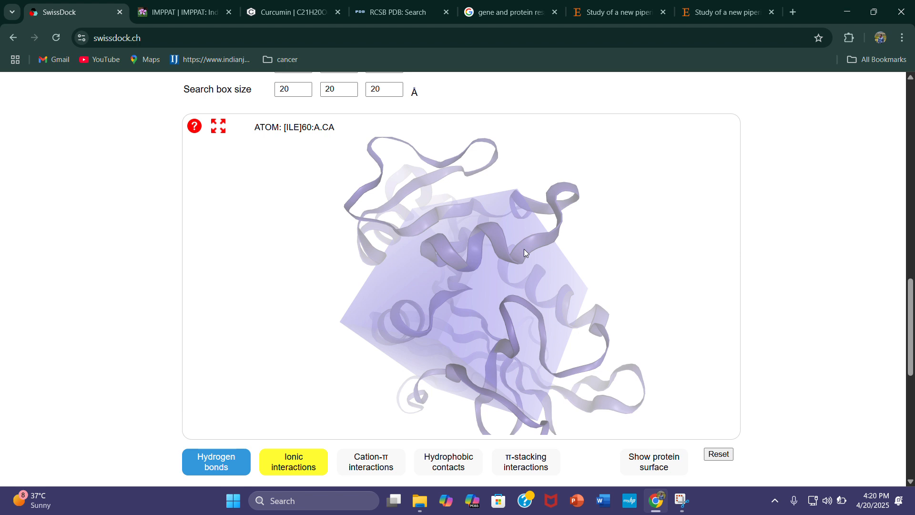
{"action": "left_click_drag", "start_coordinate": [494, 304], "coordinate": [478, 269]}
{"action": "scroll", "coordinate": [830, 296], "scroll_direction": "up", "scroll_amount": 2}
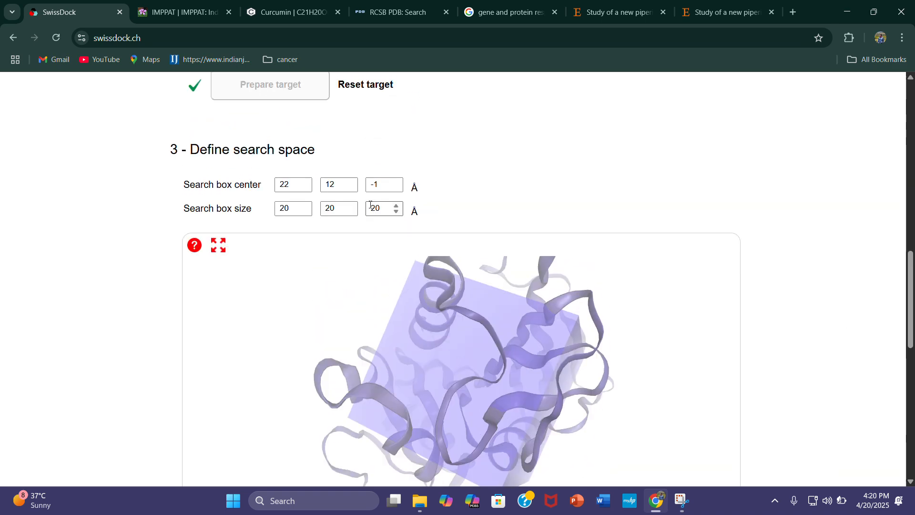
{"action": "left_click_drag", "start_coordinate": [555, 311], "coordinate": [488, 324]}
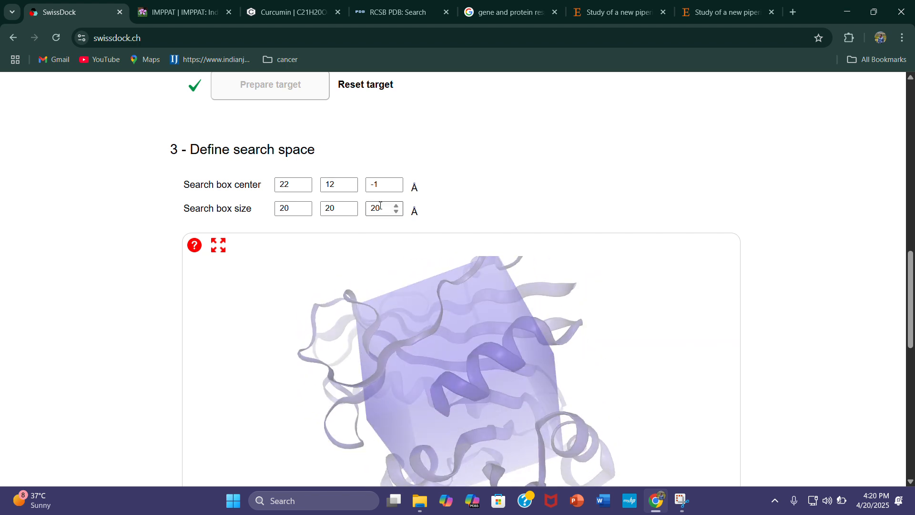
Set the search box size to 20 Å in the first dimension and 23 Å in the second, and increase the third beyond 21 Å
{"action": "left_click", "coordinate": [351, 206]}
{"action": "left_click", "coordinate": [351, 205]}
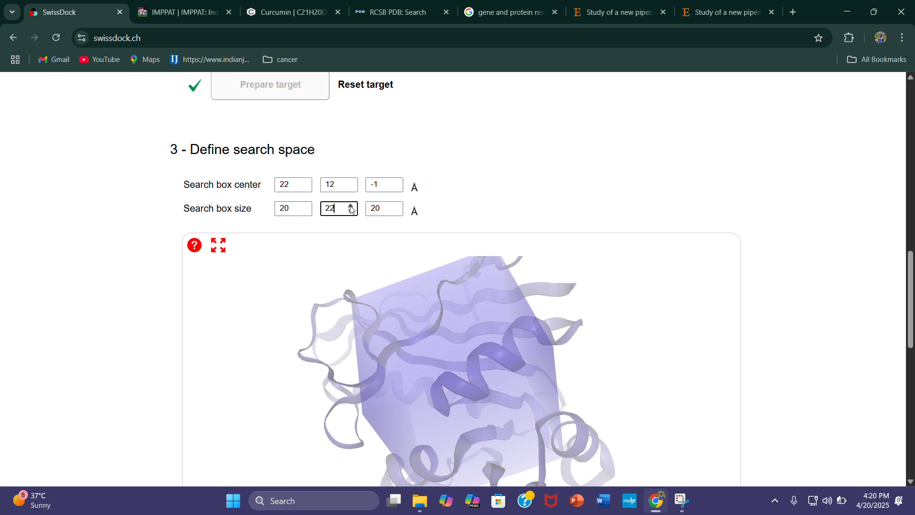
{"action": "left_click", "coordinate": [350, 206]}
{"action": "left_click", "coordinate": [307, 210]}
{"action": "left_click", "coordinate": [306, 210]}
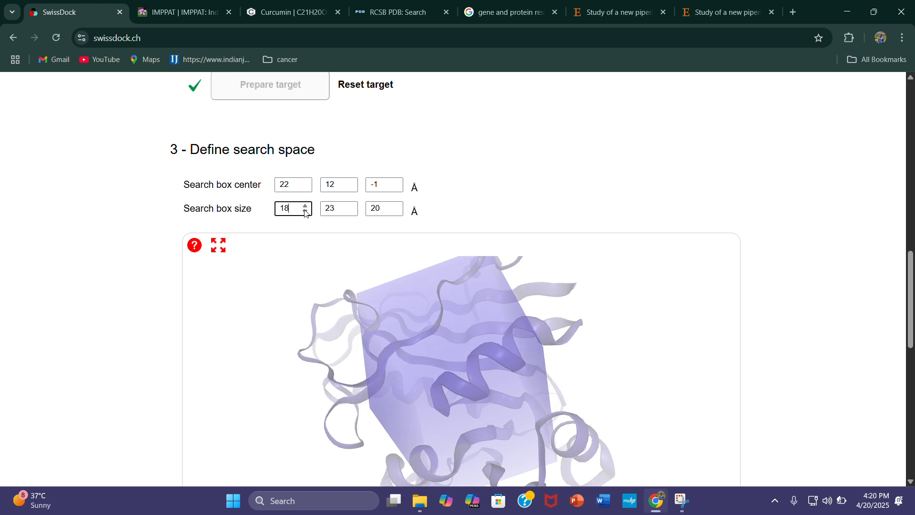
{"action": "left_click", "coordinate": [308, 205]}
{"action": "left_click", "coordinate": [308, 205]}
{"action": "left_click", "coordinate": [397, 205]}
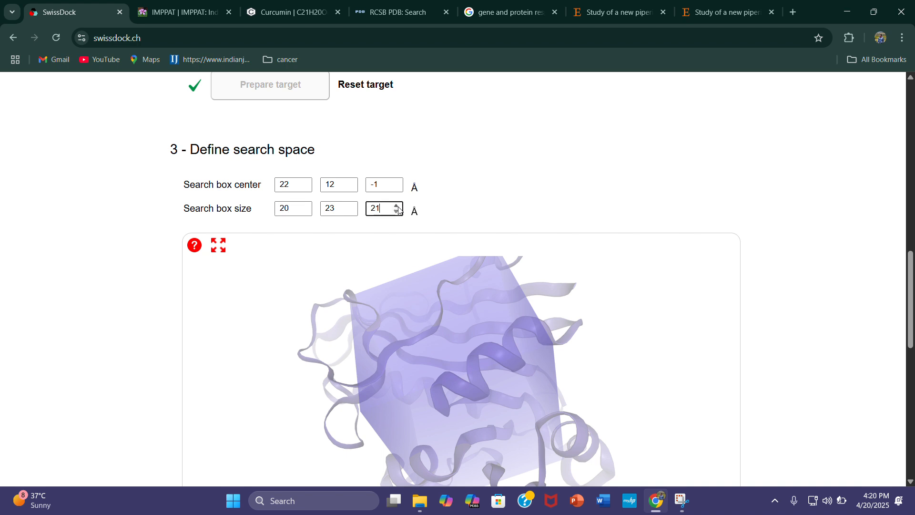
{"action": "left_click", "coordinate": [397, 205]}
{"action": "left_click", "coordinate": [397, 205]}
{"action": "left_click", "coordinate": [397, 206]}
Start the check of the docking parameters
{"action": "scroll", "coordinate": [637, 211], "scroll_direction": "down", "scroll_amount": 10}
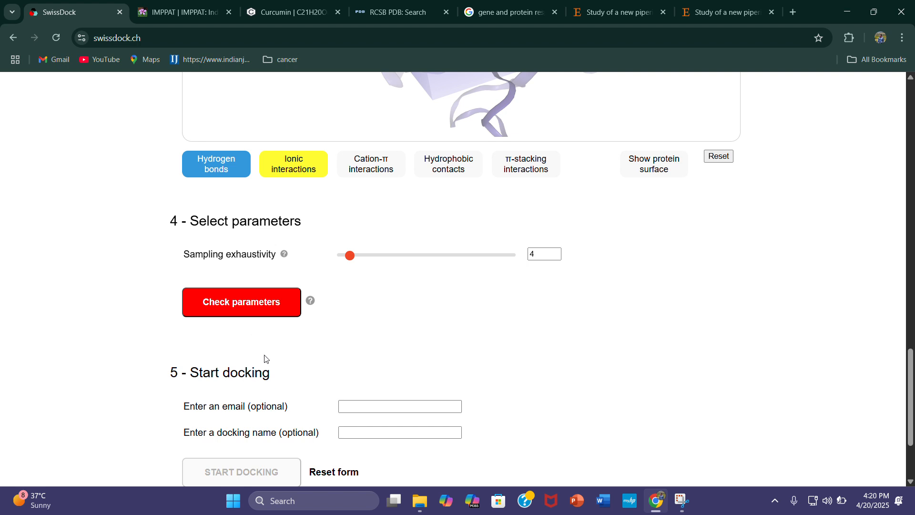
{"action": "left_click", "coordinate": [252, 315]}
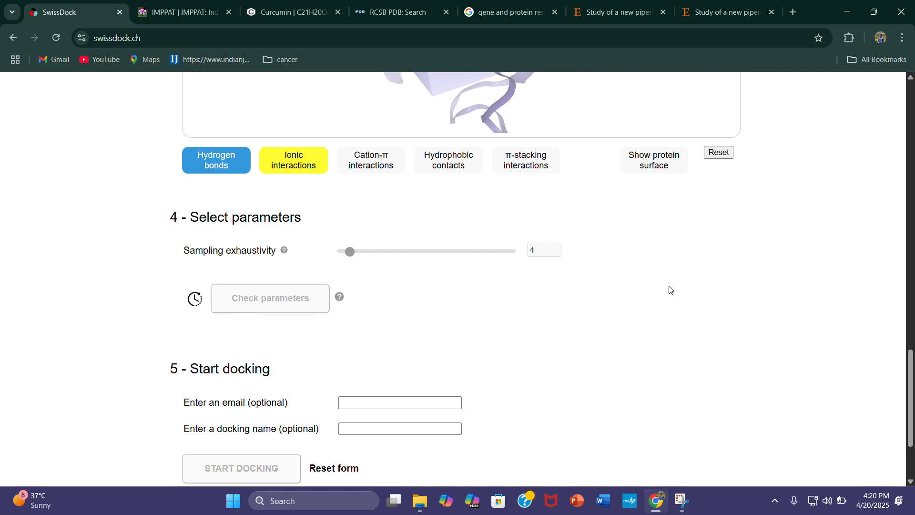
Fill in the e-mail address for the docking job with the saved address
{"action": "scroll", "coordinate": [677, 294], "scroll_direction": "down", "scroll_amount": 2}
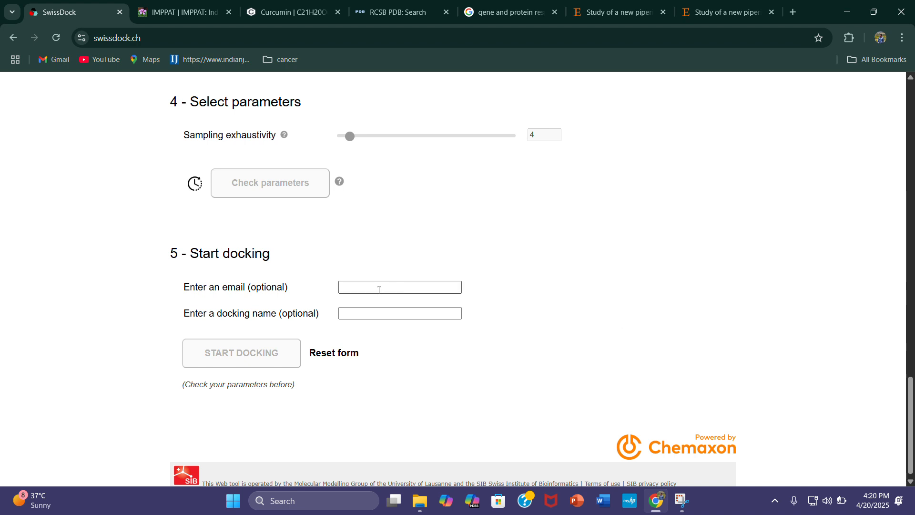
{"action": "left_click", "coordinate": [379, 290]}
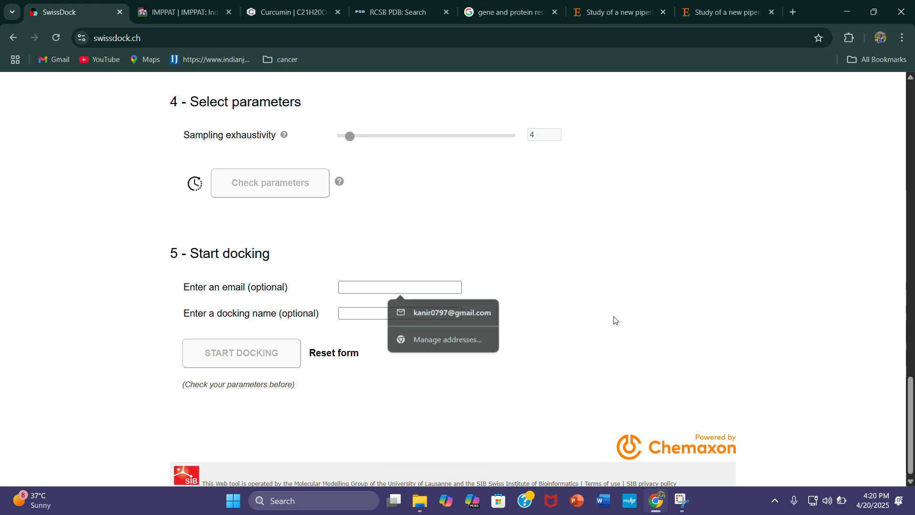
{"action": "left_click", "coordinate": [420, 288]}
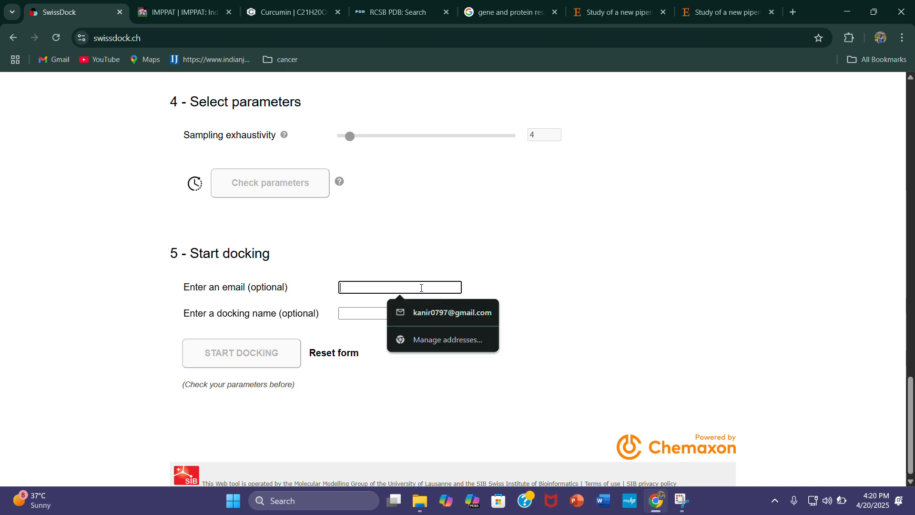
{"action": "type", "text": "kan"}
{"action": "left_click", "coordinate": [421, 288]}
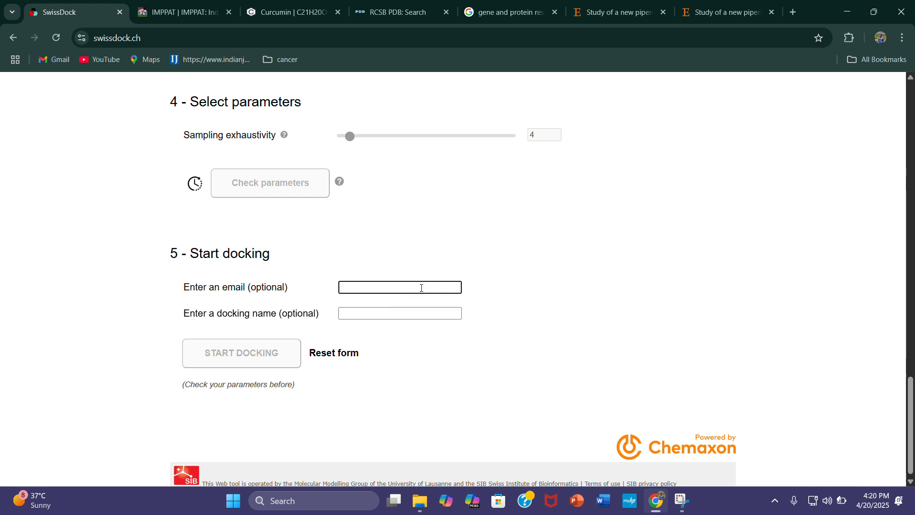
{"action": "left_click", "coordinate": [429, 312]}
Name the docking job curcumin
{"action": "left_click", "coordinate": [400, 313]}
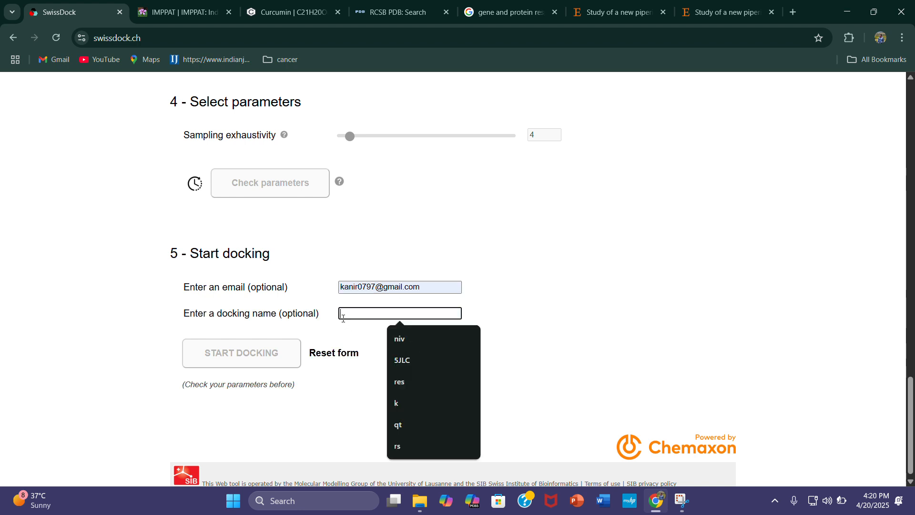
{"action": "type", "text": "curc"}
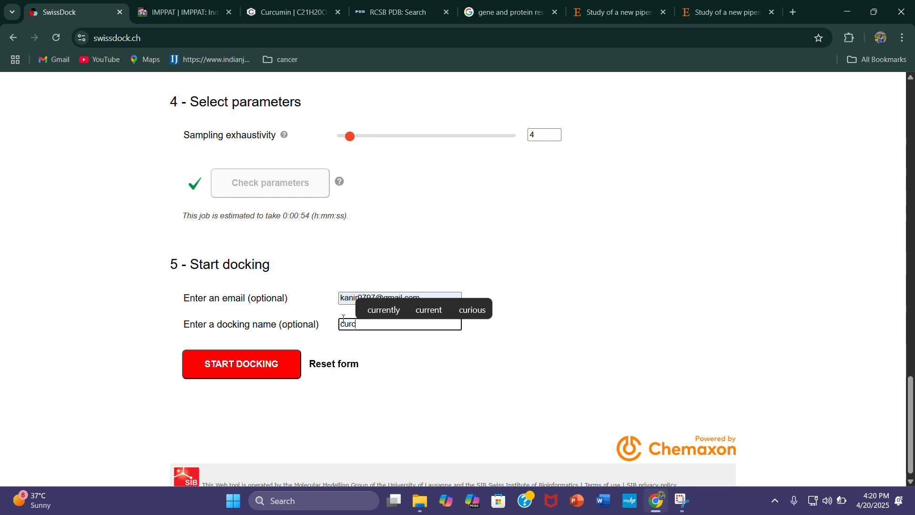
{"action": "type", "text": "umin"}
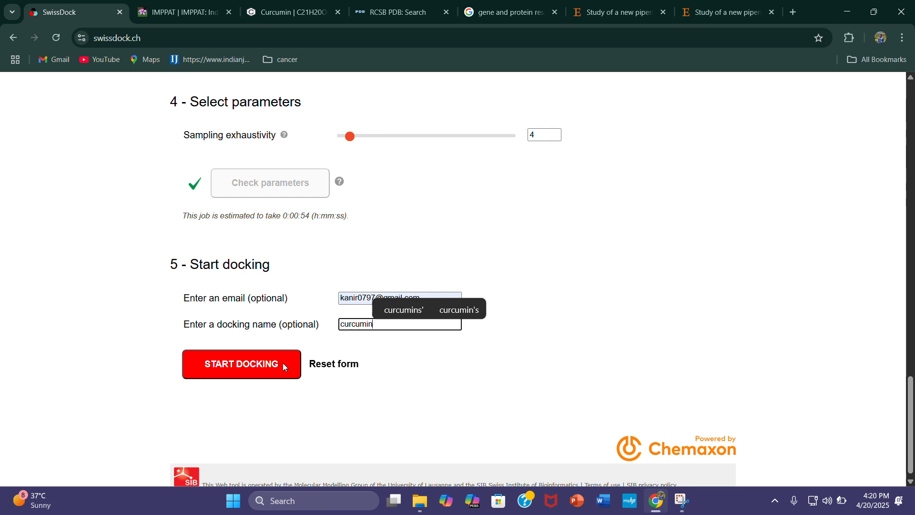
Recheck the search box position and size around the protein in the 3D viewer
{"action": "scroll", "coordinate": [536, 428], "scroll_direction": "up", "scroll_amount": 8}
{"action": "left_click_drag", "start_coordinate": [534, 359], "coordinate": [468, 251]}
{"action": "left_click_drag", "start_coordinate": [521, 270], "coordinate": [551, 291]}
{"action": "scroll", "coordinate": [871, 290], "scroll_direction": "up", "scroll_amount": 2}
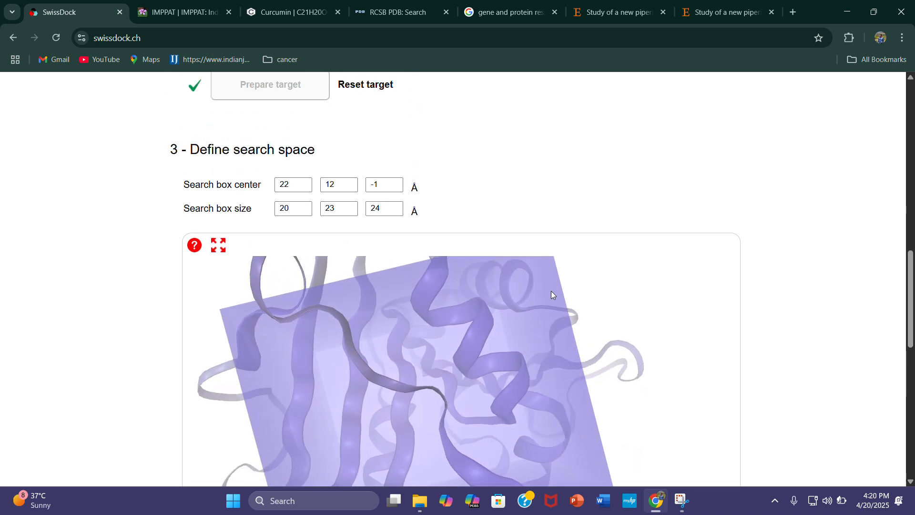
{"action": "left_click_drag", "start_coordinate": [512, 342], "coordinate": [631, 346]}
{"action": "scroll", "coordinate": [818, 318], "scroll_direction": "down", "scroll_amount": 6}
{"action": "scroll", "coordinate": [818, 318], "scroll_direction": "down", "scroll_amount": 4}
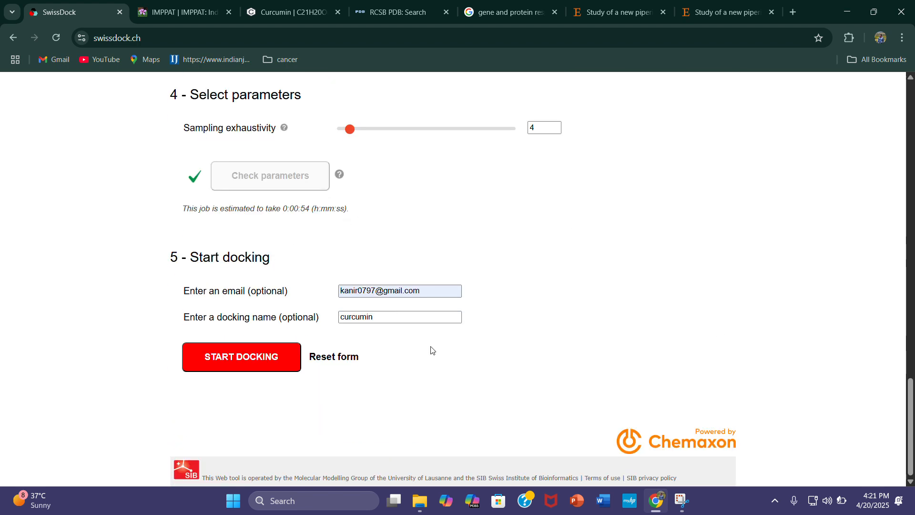
Start the docking job and wait for its results
{"action": "left_click", "coordinate": [285, 354]}
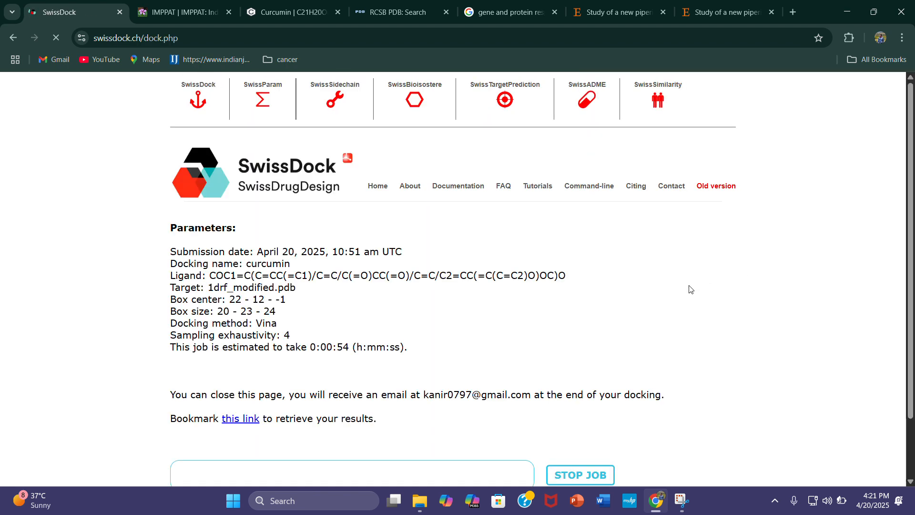
{"action": "scroll", "coordinate": [567, 283], "scroll_direction": "down", "scroll_amount": 2}
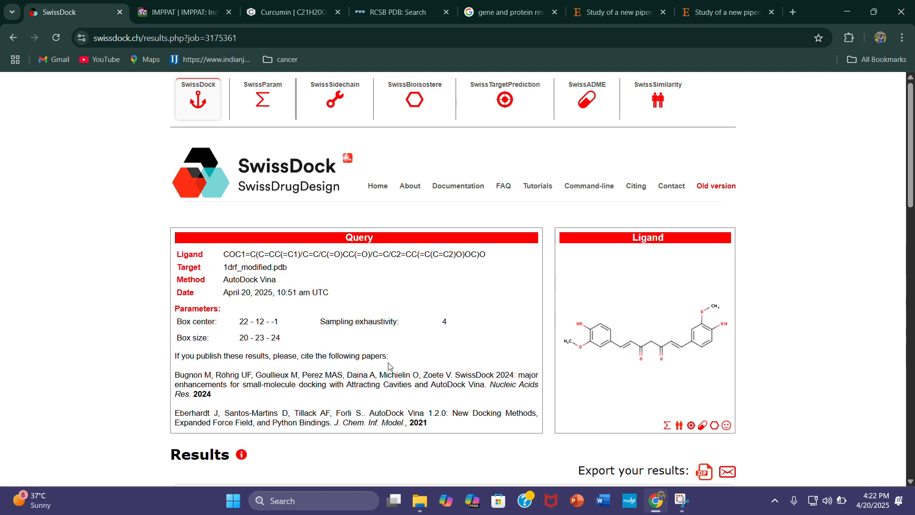
Examine the docking results, including the 3D protein structure and the calculated affinity of each model
{"action": "scroll", "coordinate": [802, 333], "scroll_direction": "down", "scroll_amount": 7}
{"action": "scroll", "coordinate": [762, 296], "scroll_direction": "down", "scroll_amount": 6}
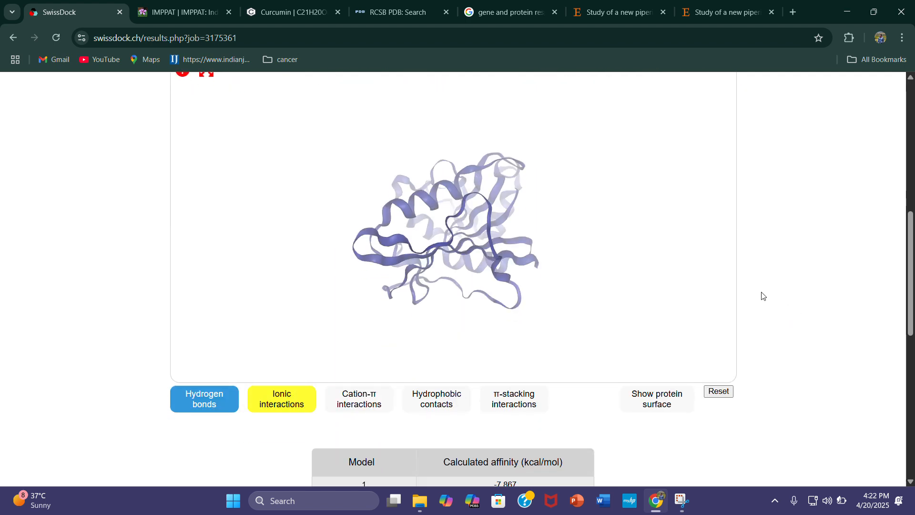
{"action": "scroll", "coordinate": [553, 246], "scroll_direction": "up", "scroll_amount": 3}
{"action": "left_click_drag", "start_coordinate": [479, 161], "coordinate": [418, 140]}
{"action": "scroll", "coordinate": [865, 347], "scroll_direction": "down", "scroll_amount": 1}
{"action": "scroll", "coordinate": [762, 339], "scroll_direction": "down", "scroll_amount": 4}
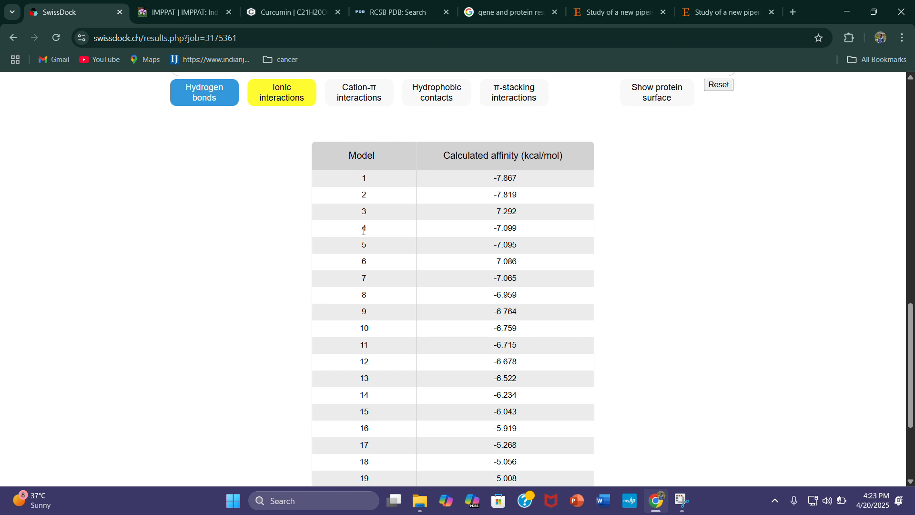
{"action": "scroll", "coordinate": [348, 248], "scroll_direction": "down", "scroll_amount": 3}
{"action": "scroll", "coordinate": [367, 290], "scroll_direction": "up", "scroll_amount": 6}
{"action": "scroll", "coordinate": [368, 298], "scroll_direction": "down", "scroll_amount": 3}
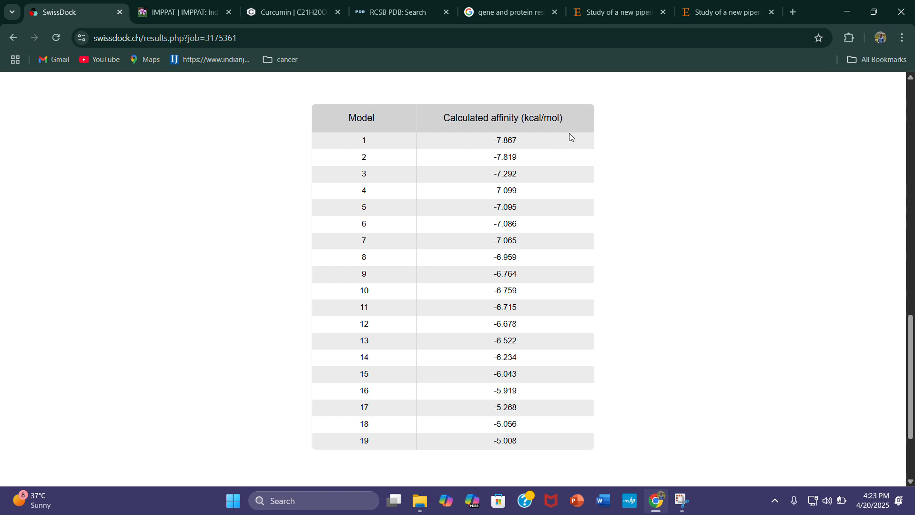
{"action": "scroll", "coordinate": [524, 217], "scroll_direction": "up", "scroll_amount": 1}
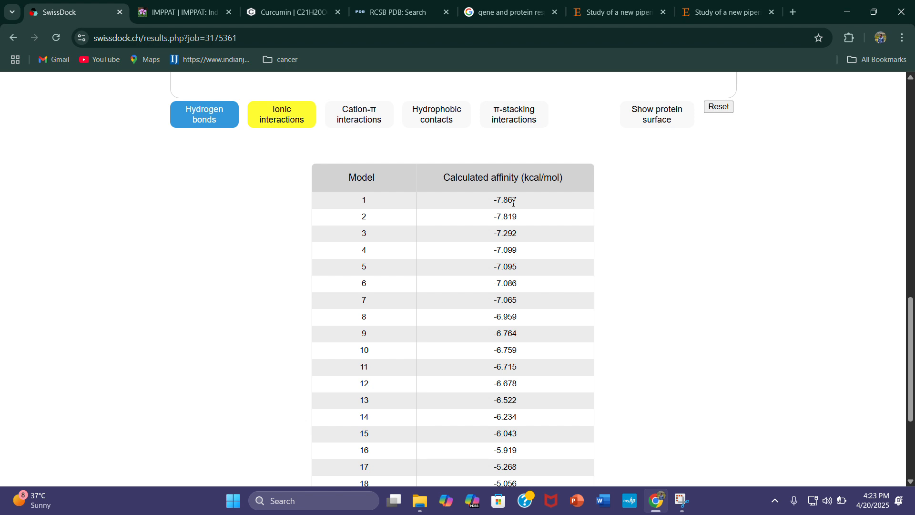
Compare the 3D protein view with the top-ranked models' affinities, and return to the query and ligand summary
{"action": "scroll", "coordinate": [653, 315], "scroll_direction": "up", "scroll_amount": 6}
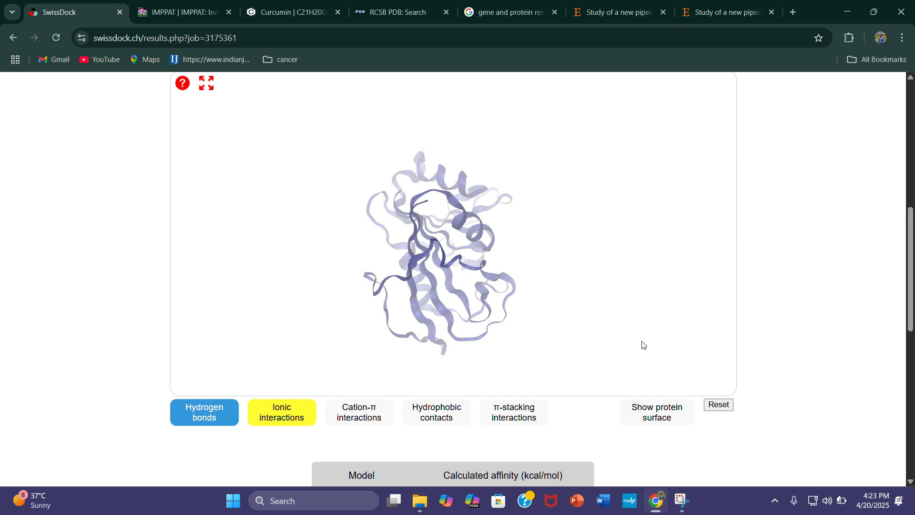
{"action": "scroll", "coordinate": [764, 362], "scroll_direction": "down", "scroll_amount": 2}
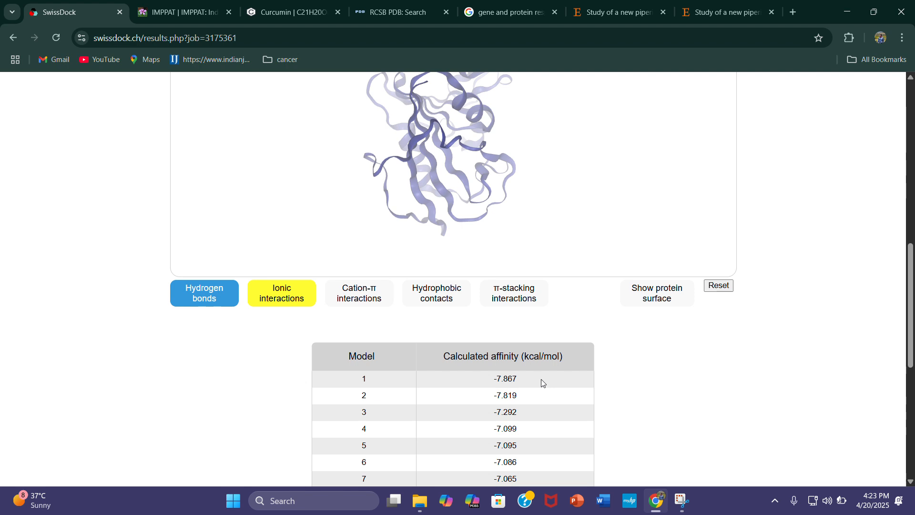
{"action": "scroll", "coordinate": [629, 394], "scroll_direction": "down", "scroll_amount": 1}
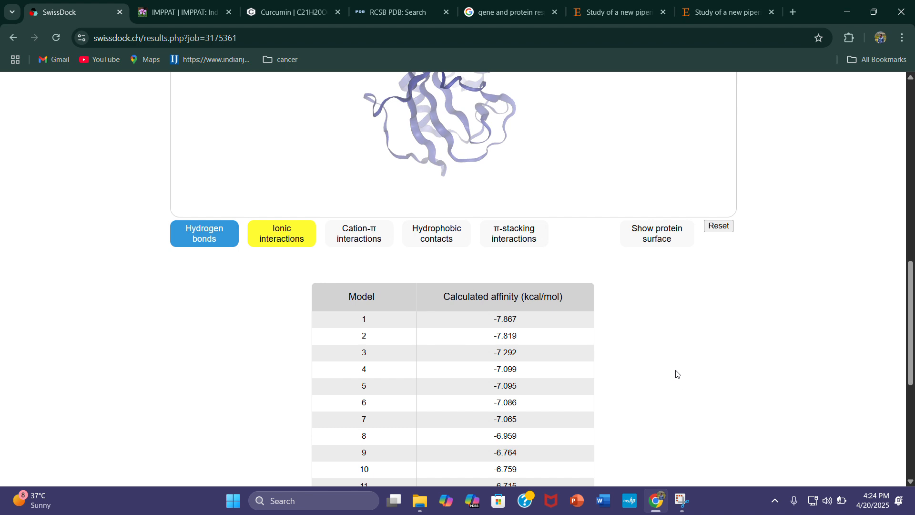
{"action": "scroll", "coordinate": [676, 374], "scroll_direction": "up", "scroll_amount": 6}
{"action": "scroll", "coordinate": [741, 305], "scroll_direction": "down", "scroll_amount": 4}
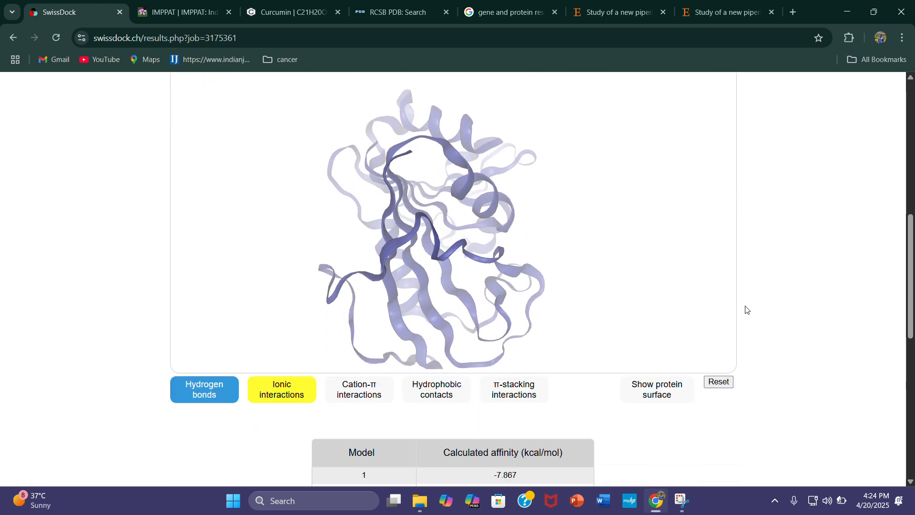
{"action": "scroll", "coordinate": [749, 334], "scroll_direction": "up", "scroll_amount": 5}
{"action": "left_click_drag", "start_coordinate": [440, 367], "coordinate": [572, 346]}
{"action": "scroll", "coordinate": [797, 338], "scroll_direction": "up", "scroll_amount": 5}
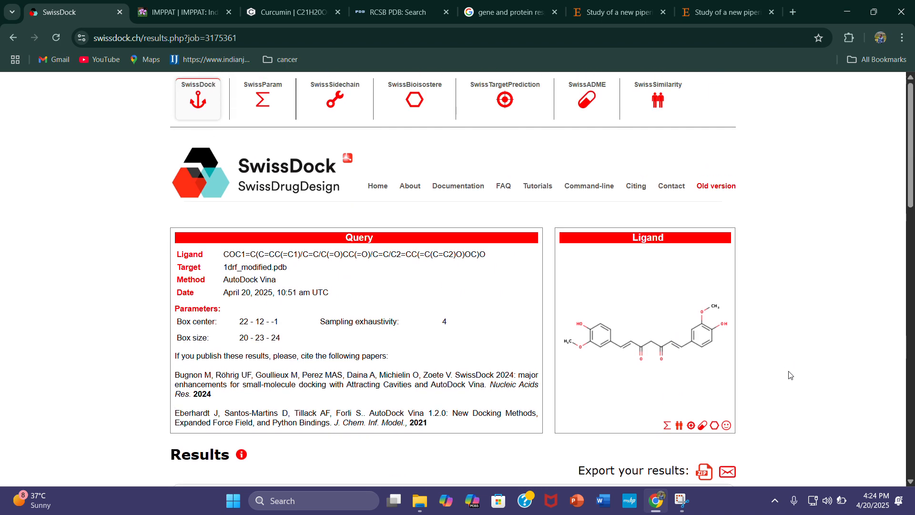